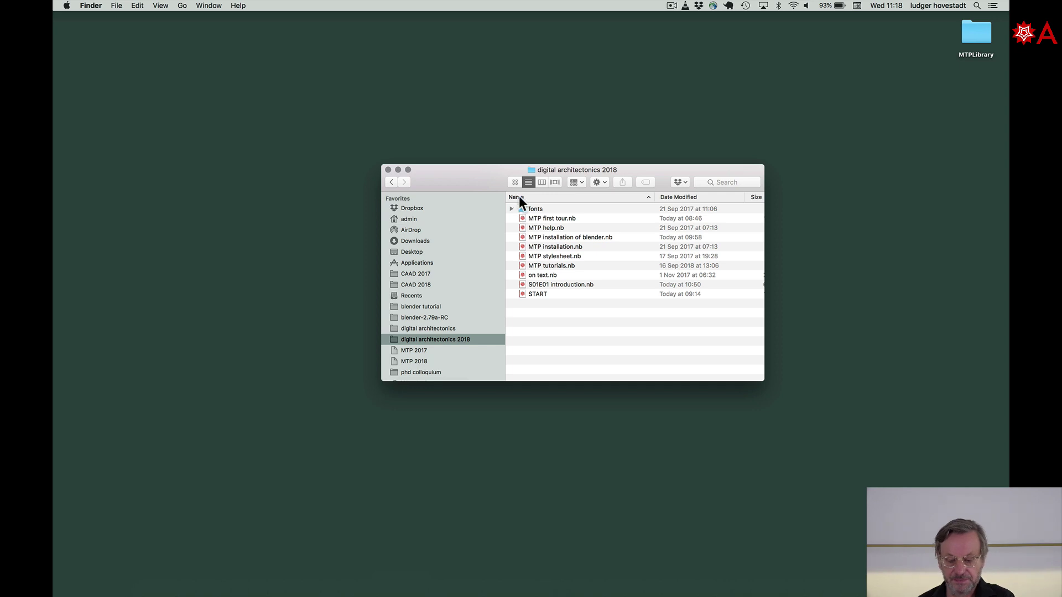
# Bring up the START notebook in the digital architectonics 2018 course folder in Finder
pyautogui.moveTo(403, 592)
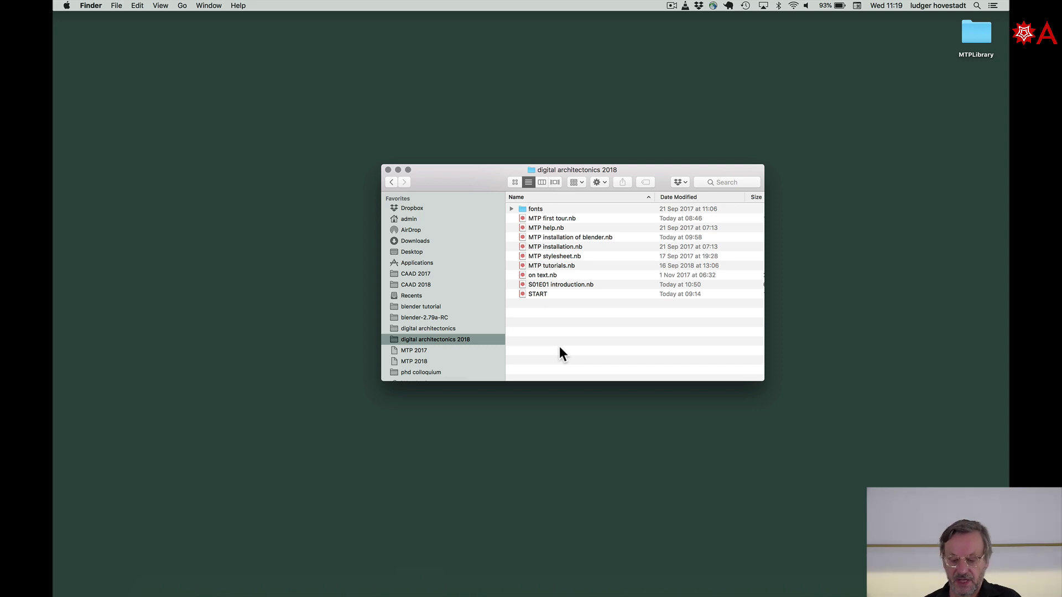
# Open START, dismiss the evaluation prompt, and place it beside the course folder window
pyautogui.doubleClick(523, 293)
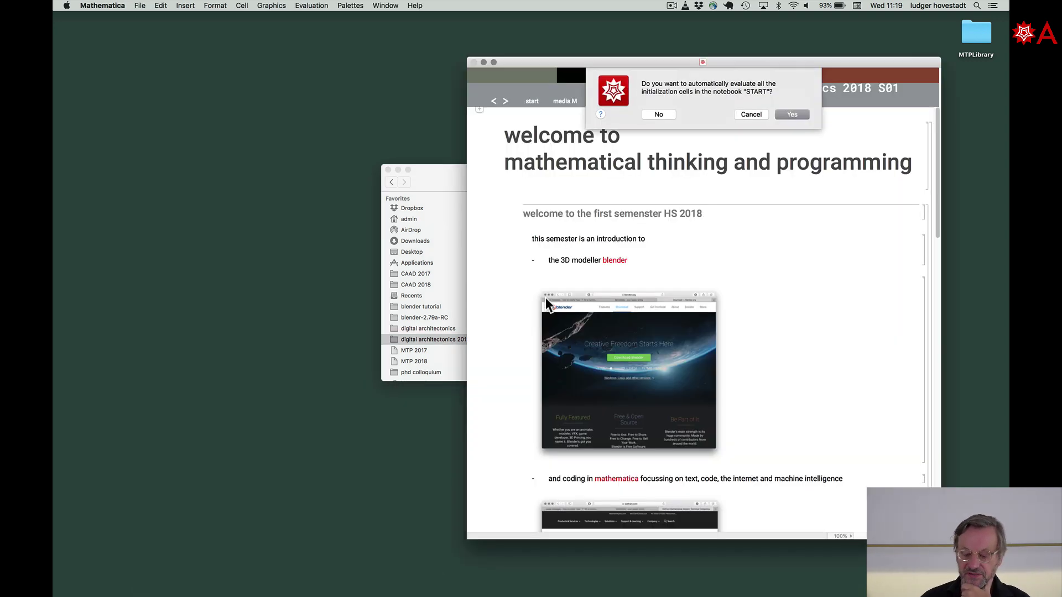
pyautogui.click(792, 115)
pyautogui.moveTo(786, 62); pyautogui.dragTo(762, 61)
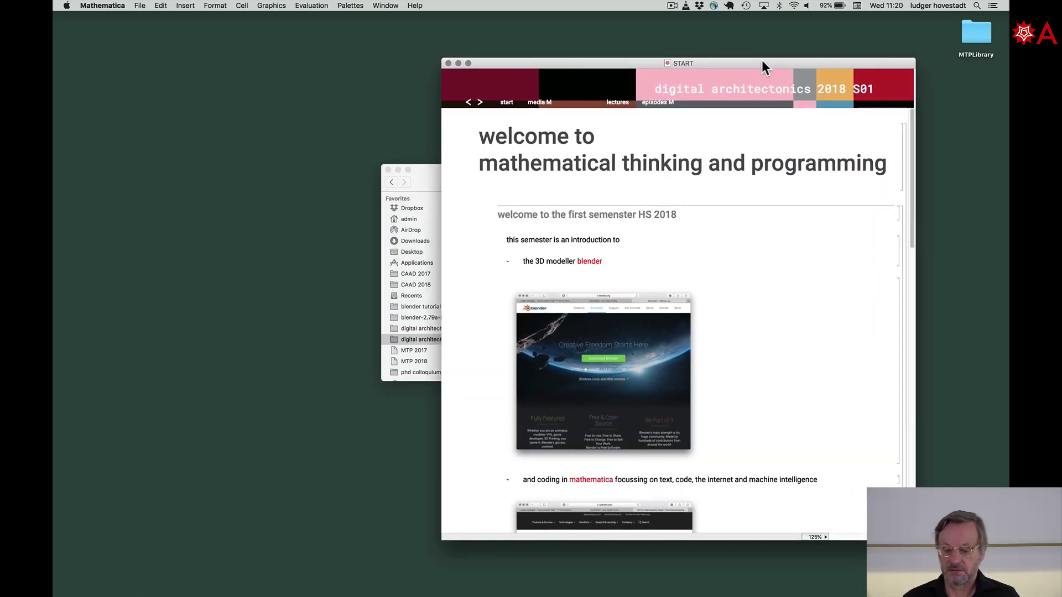
pyautogui.click(422, 178)
pyautogui.moveTo(422, 178); pyautogui.dragTo(270, 209)
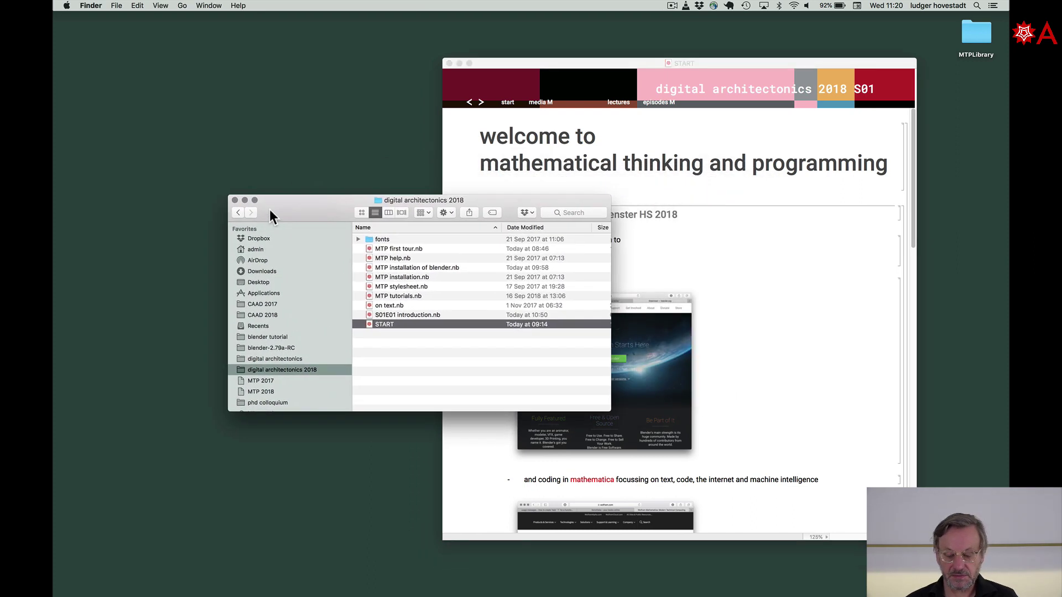
pyautogui.click(789, 267)
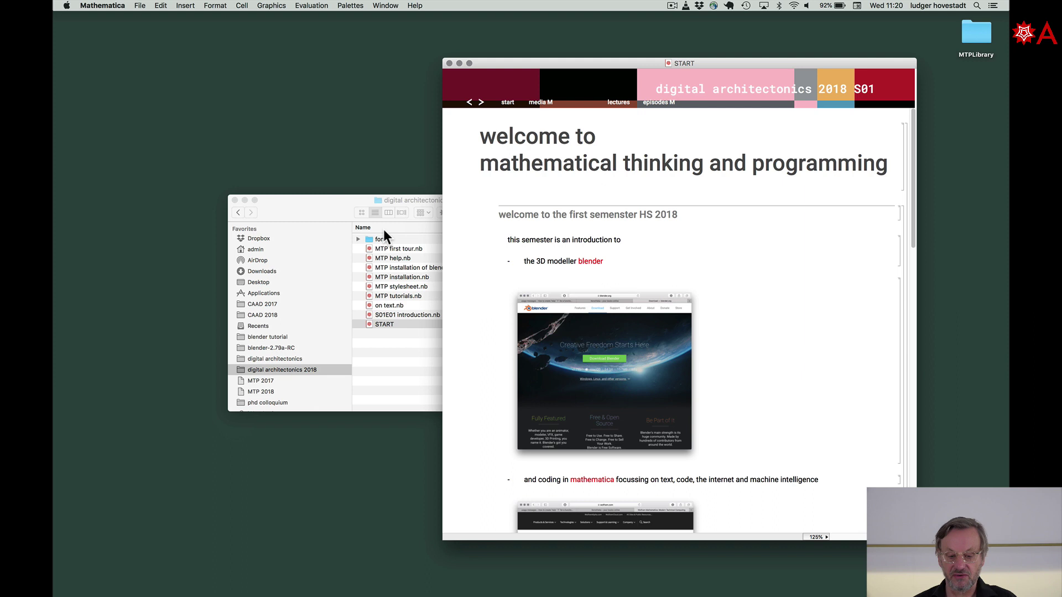
# Apply the Wolfram CreateDataResourceStyleSheet stylesheet to the START notebook
pyautogui.click(215, 6)
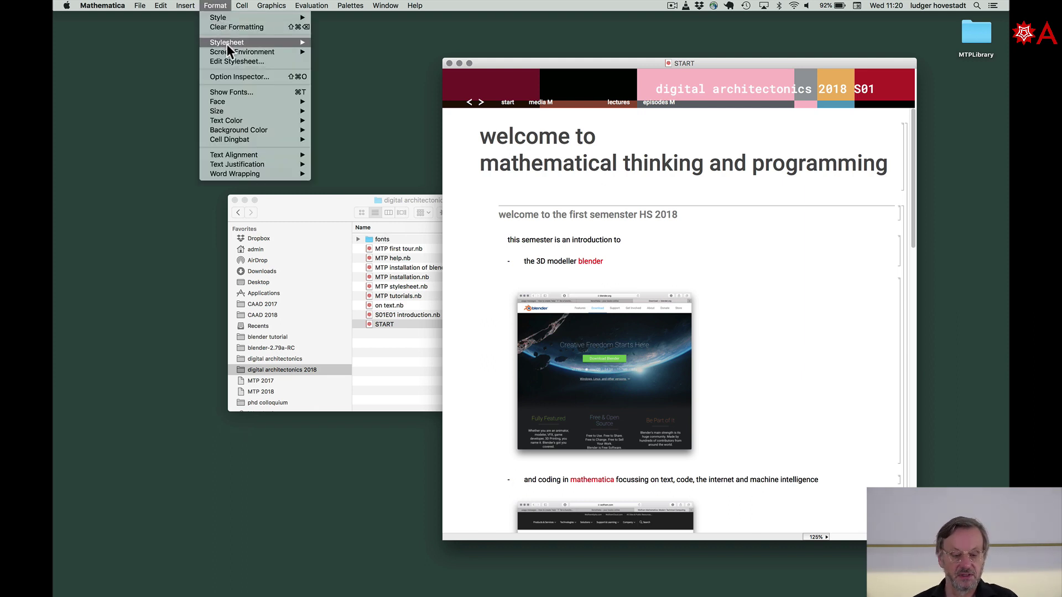
pyautogui.moveTo(228, 44)
pyautogui.moveTo(350, 121)
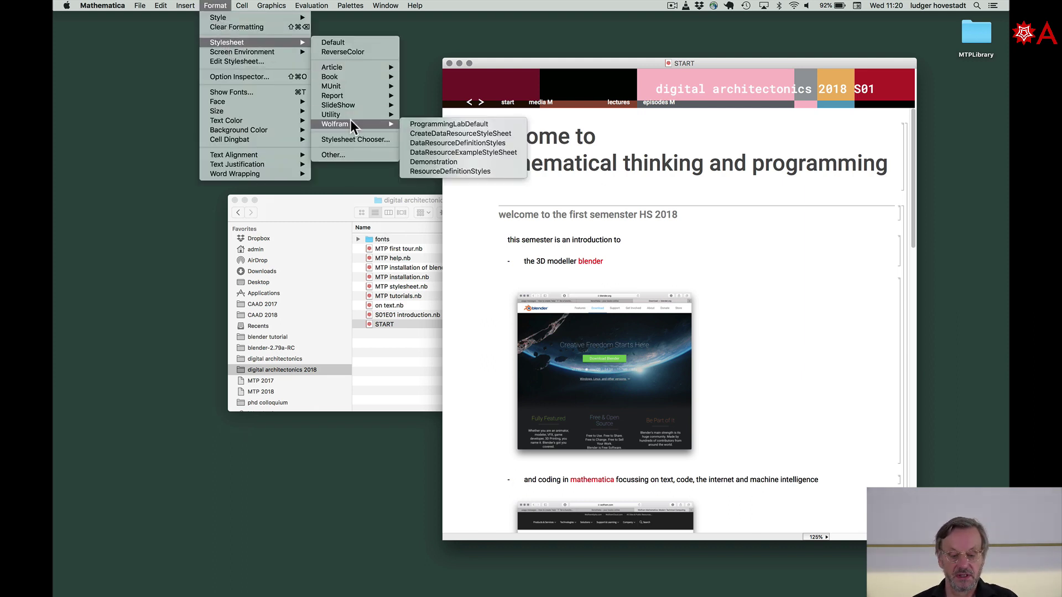
pyautogui.click(435, 137)
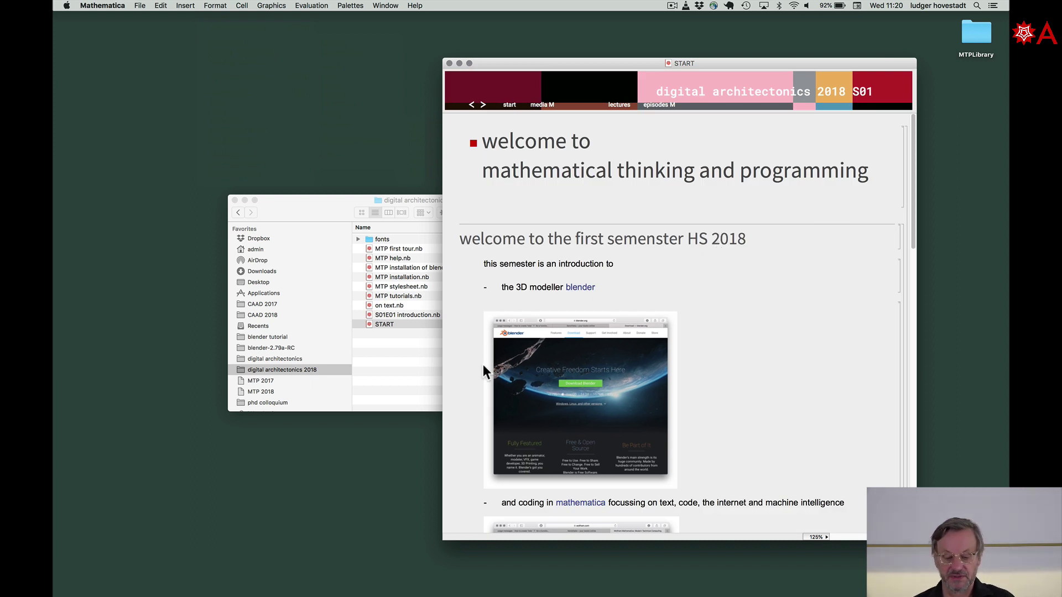
# Select MTP stylesheet.nb in the course folder window
pyautogui.click(407, 371)
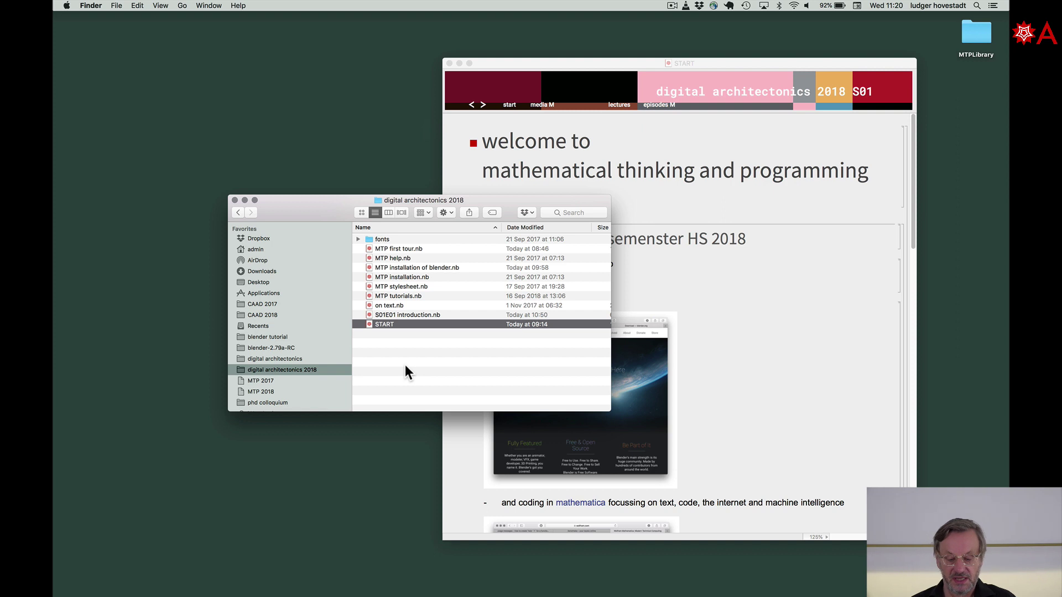
pyautogui.click(369, 277)
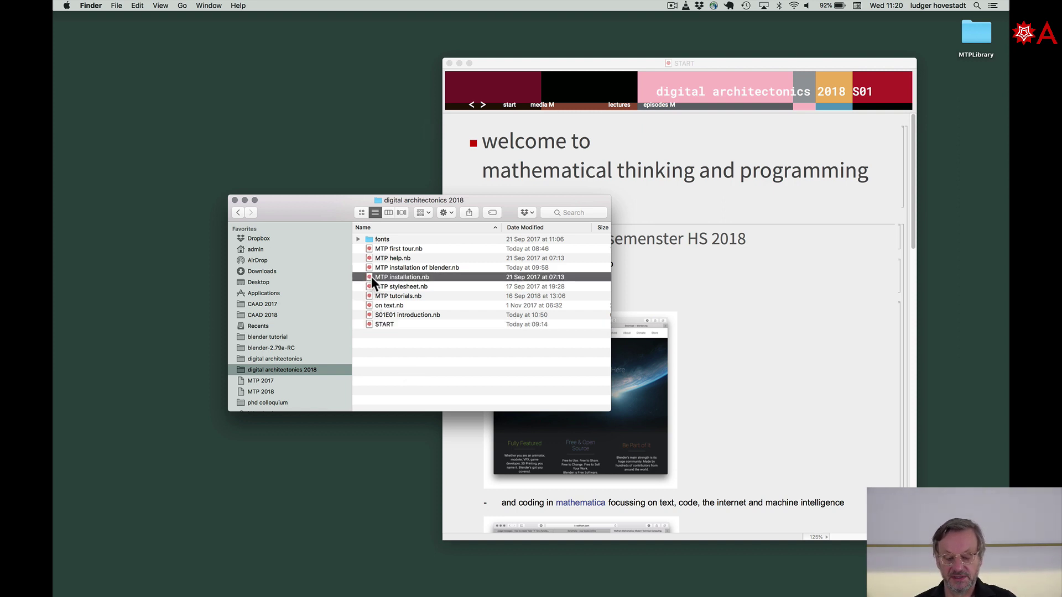
pyautogui.click(382, 287)
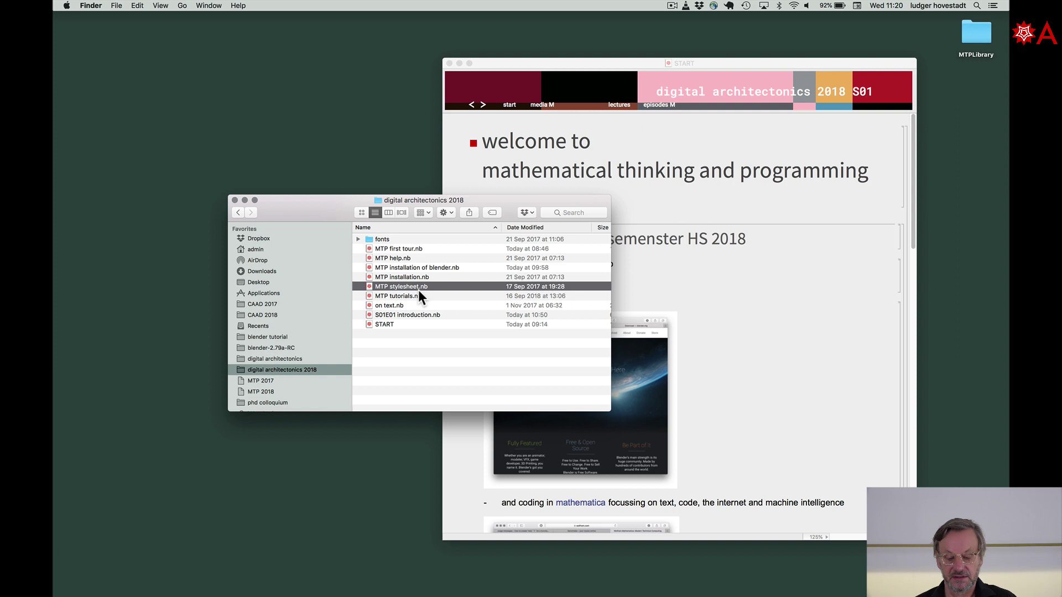
# Open MTP stylesheet.nb and install it as a stylesheet named 'MTP stylesheet'
pyautogui.doubleClick(369, 287)
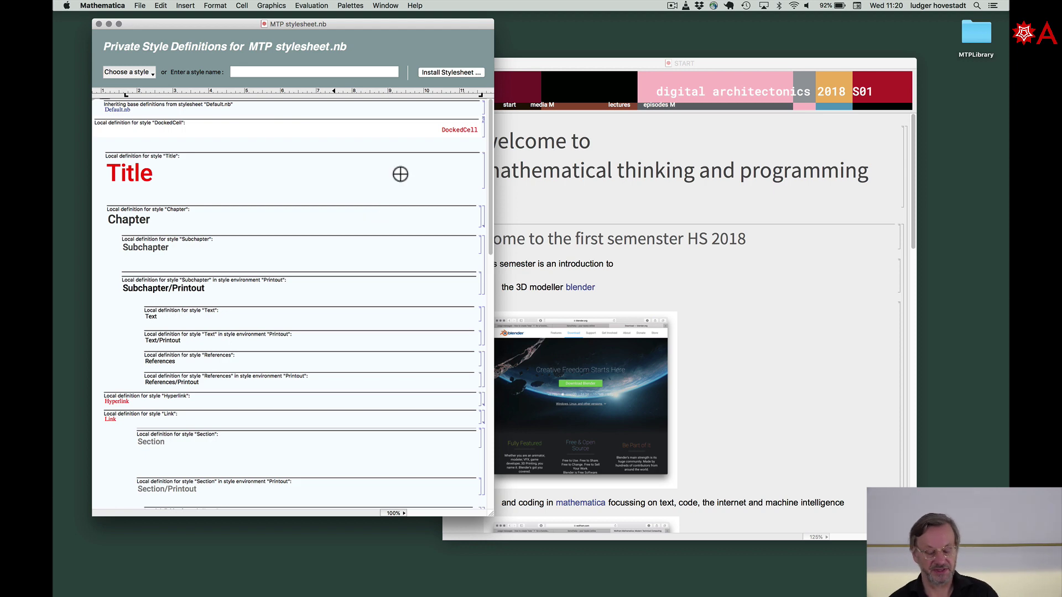
pyautogui.click(442, 73)
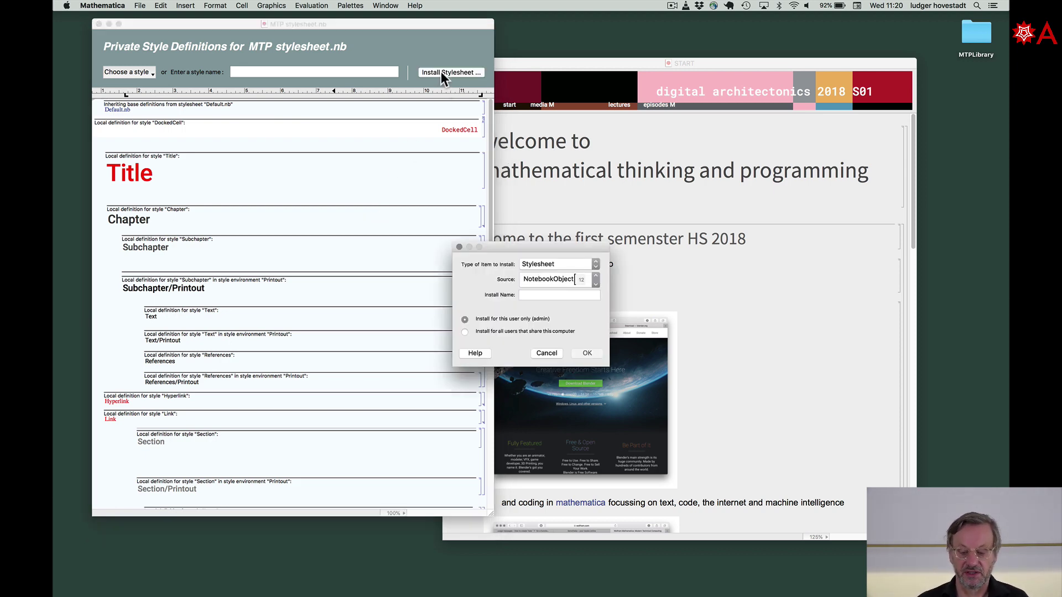
pyautogui.write('MTP')
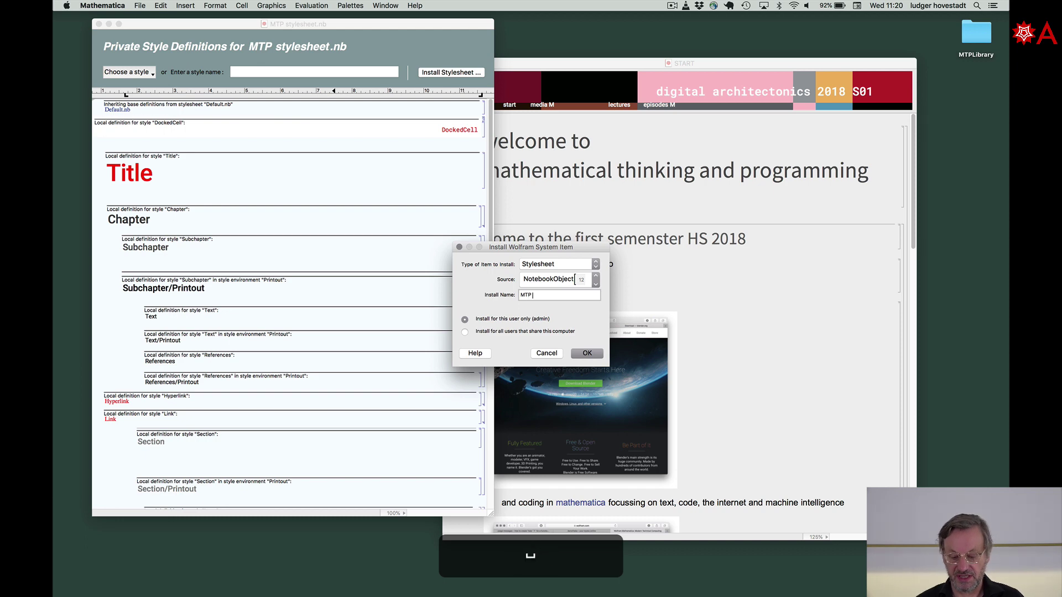
pyautogui.write(' style')
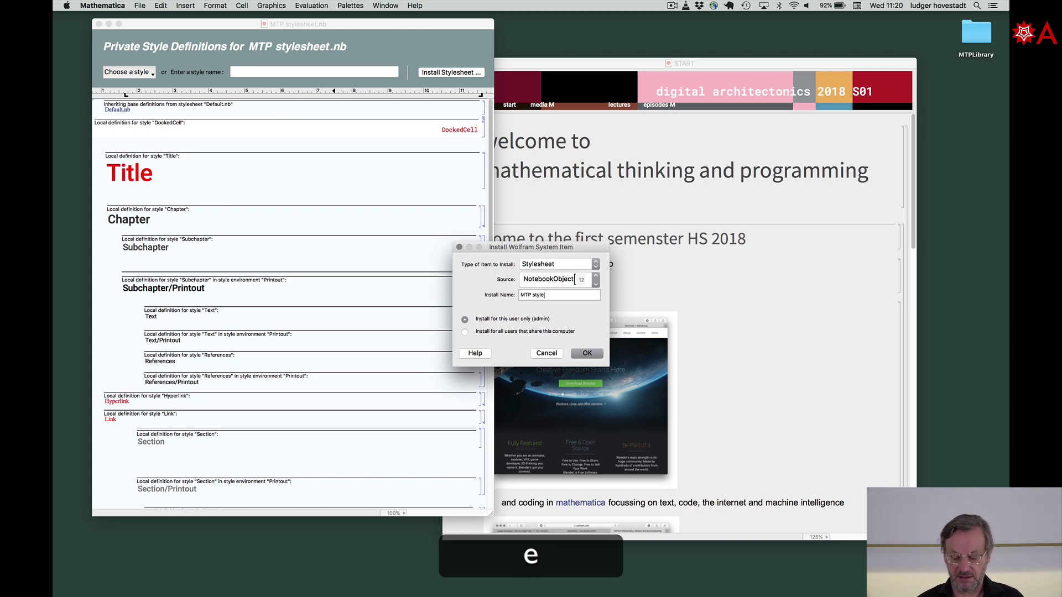
pyautogui.write('sheet')
pyautogui.press('Return')
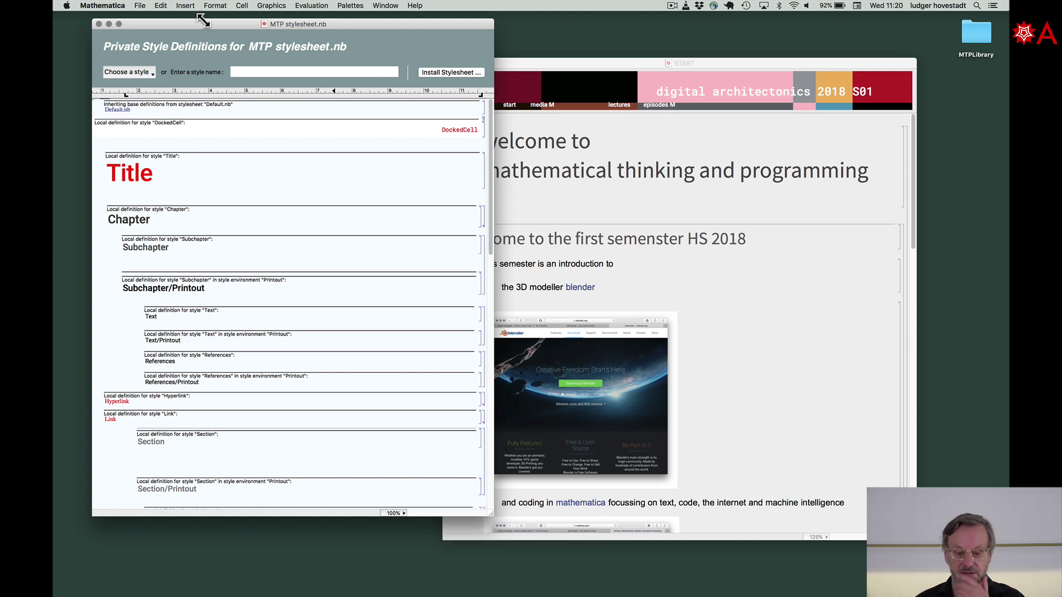
# Close MTP stylesheet.nb and restyle START with the installed MTP stylesheet
pyautogui.click(99, 24)
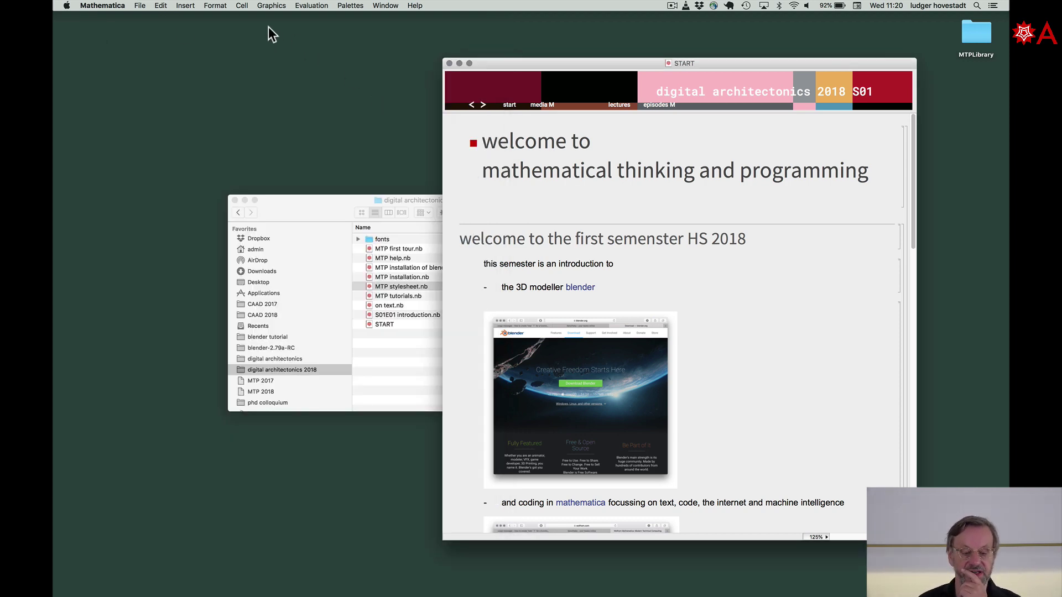
pyautogui.click(219, 6)
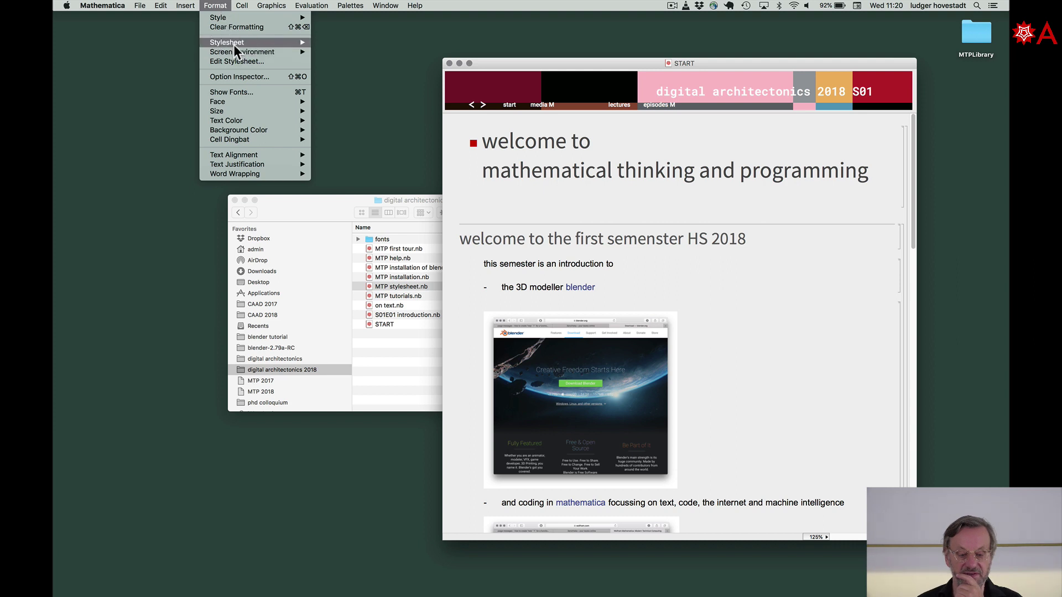
pyautogui.moveTo(234, 43)
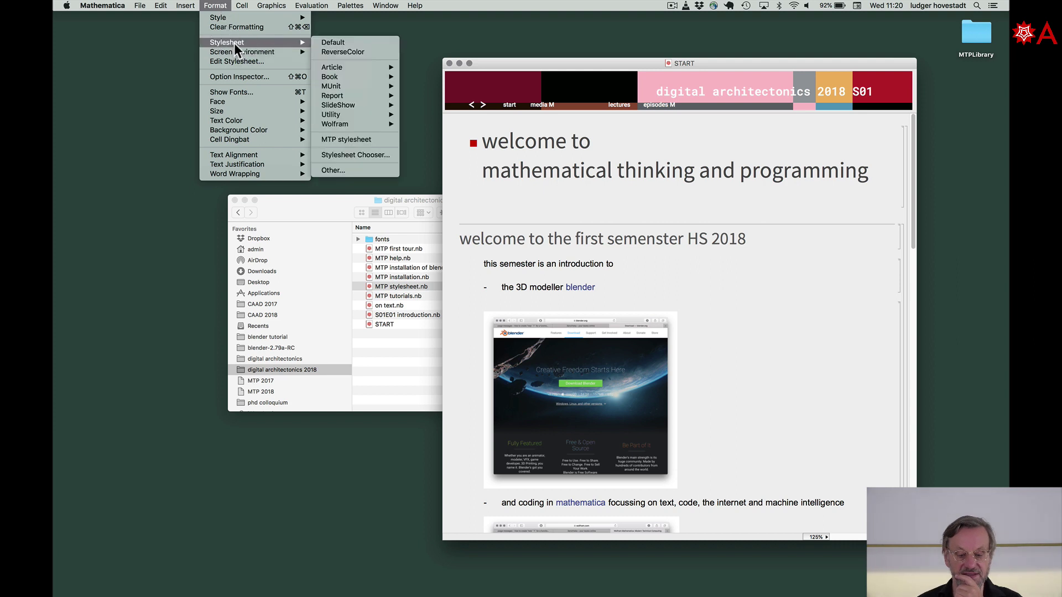
pyautogui.click(367, 141)
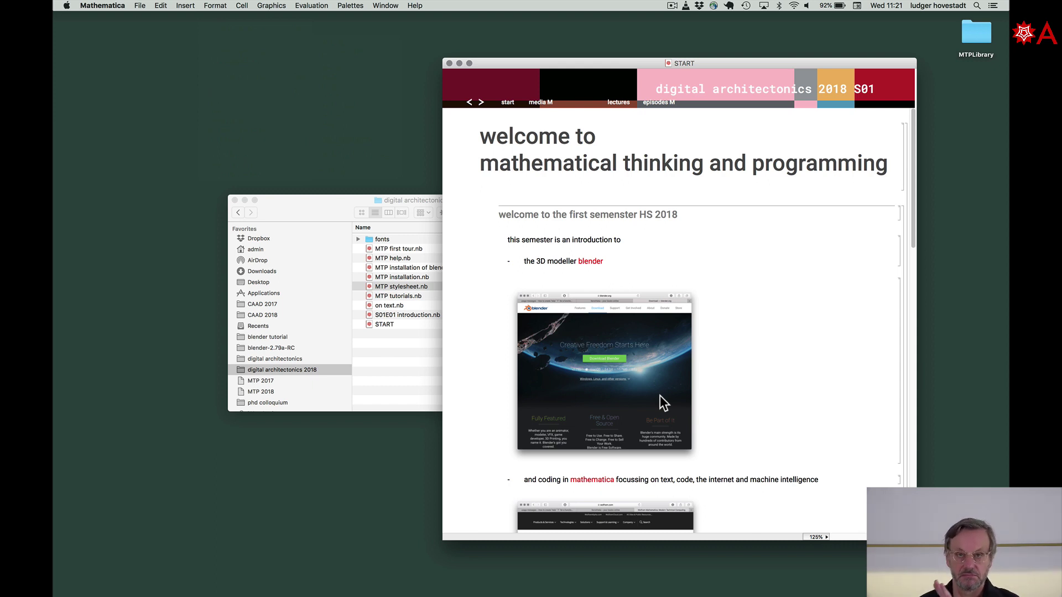
# Expand the fonts folder to show the Roboto and Roboto_Mono subfolders
pyautogui.click(397, 386)
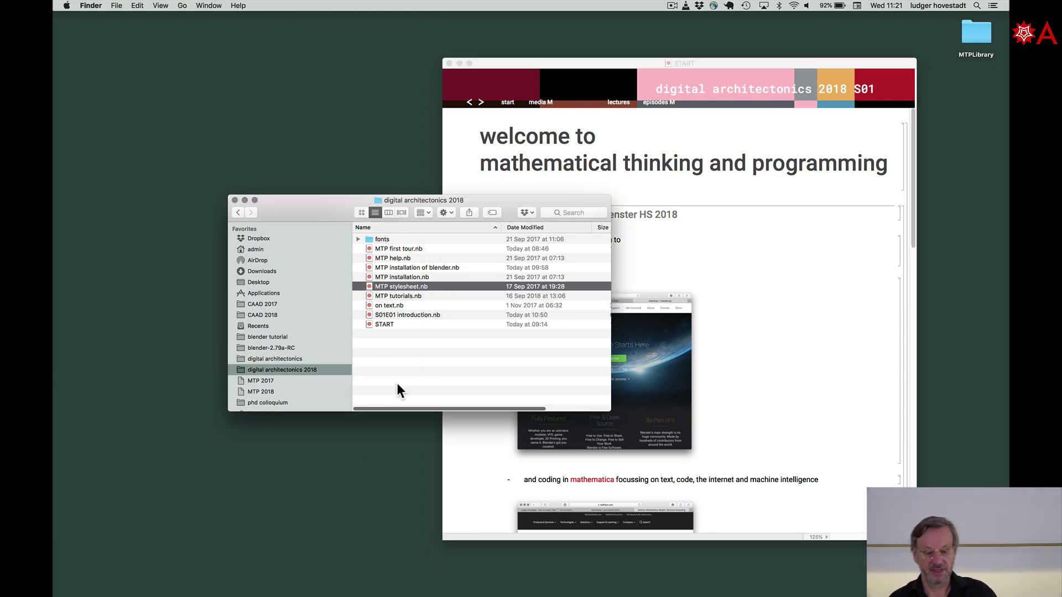
pyautogui.click(358, 240)
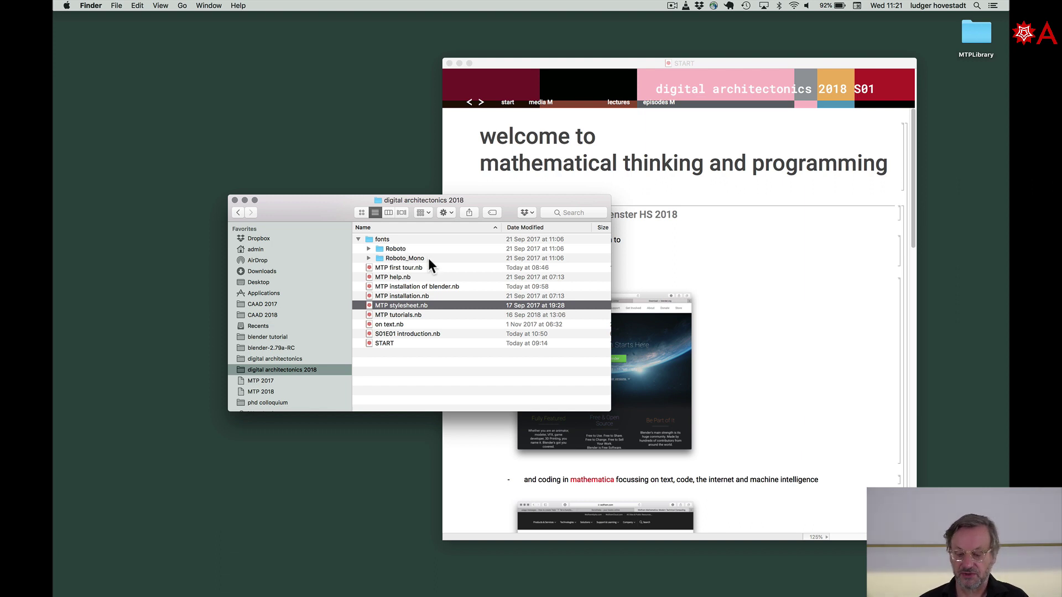
# Launch Font Book from the Applications folder
pyautogui.press('super+n')
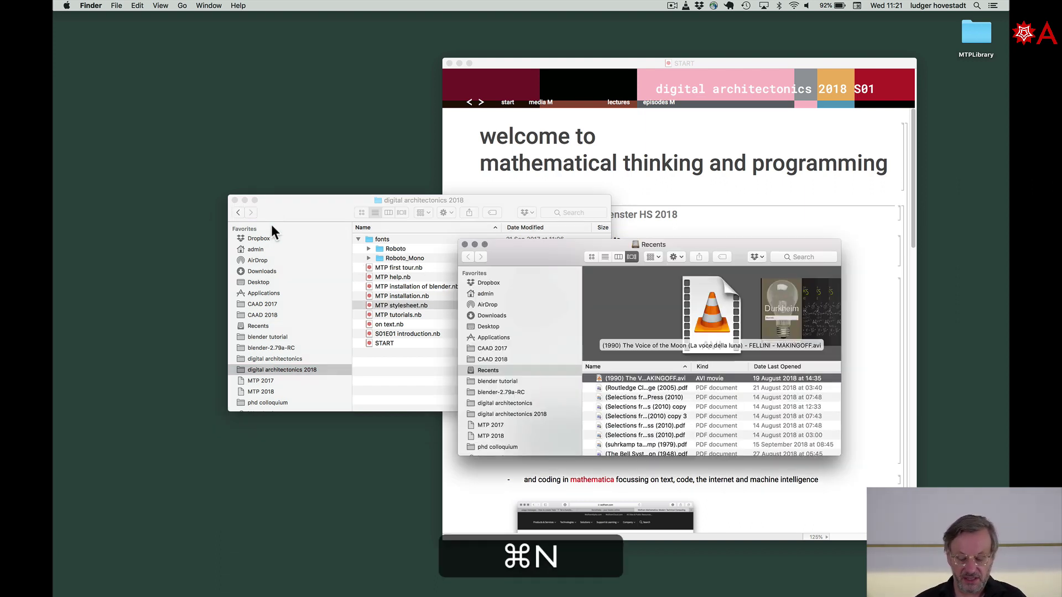
pyautogui.click(473, 337)
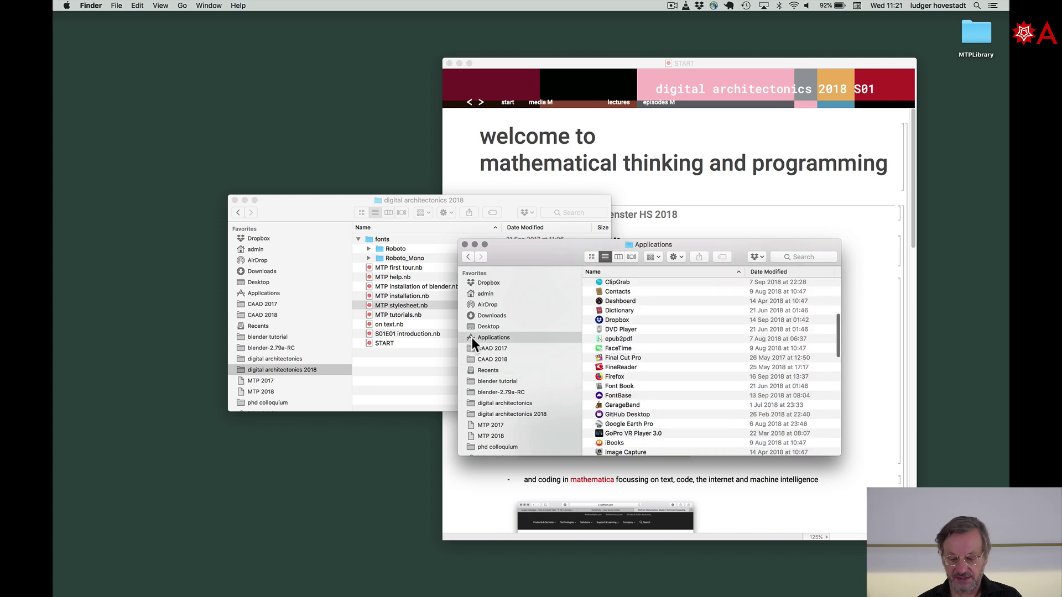
pyautogui.doubleClick(601, 385)
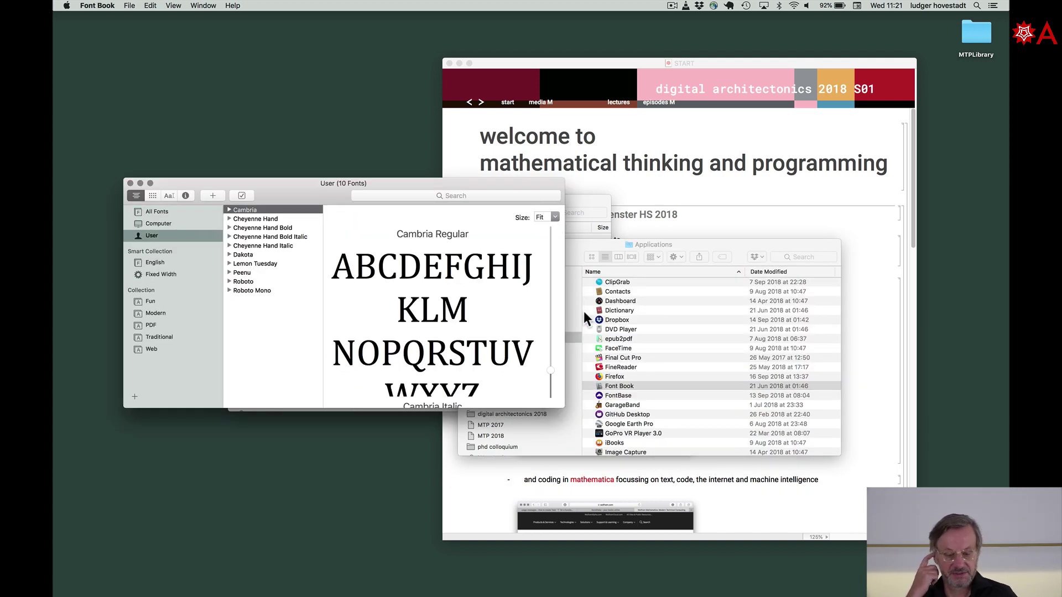
# Install the Roboto and Roboto_Mono font folders into Font Book
pyautogui.moveTo(409, 182); pyautogui.dragTo(659, 335)
pyautogui.click(382, 250)
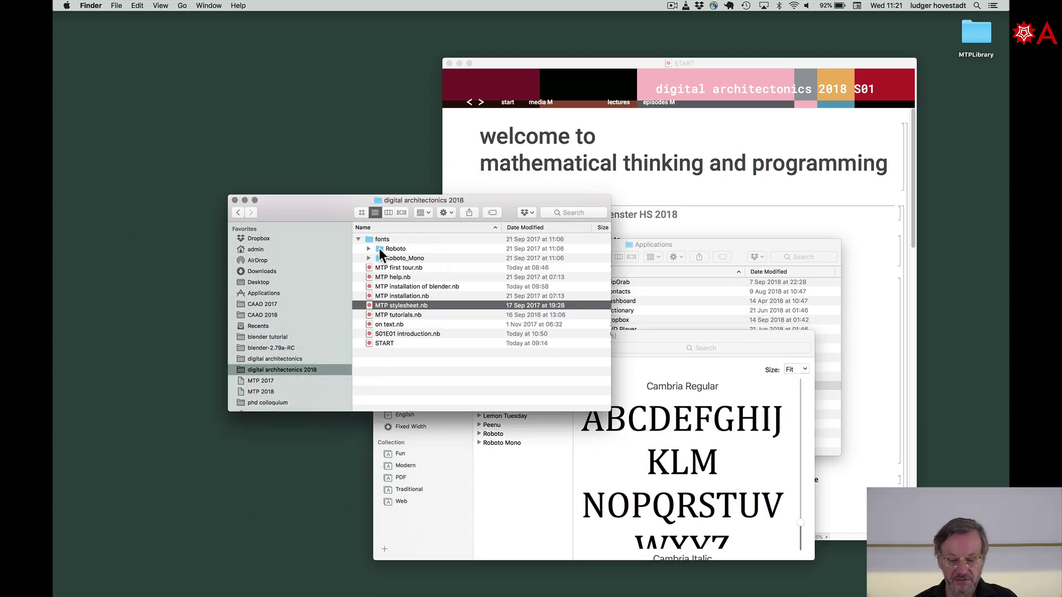
pyautogui.click(379, 248)
pyautogui.keyDown('shift'); pyautogui.click(379, 256); pyautogui.keyUp('shift')
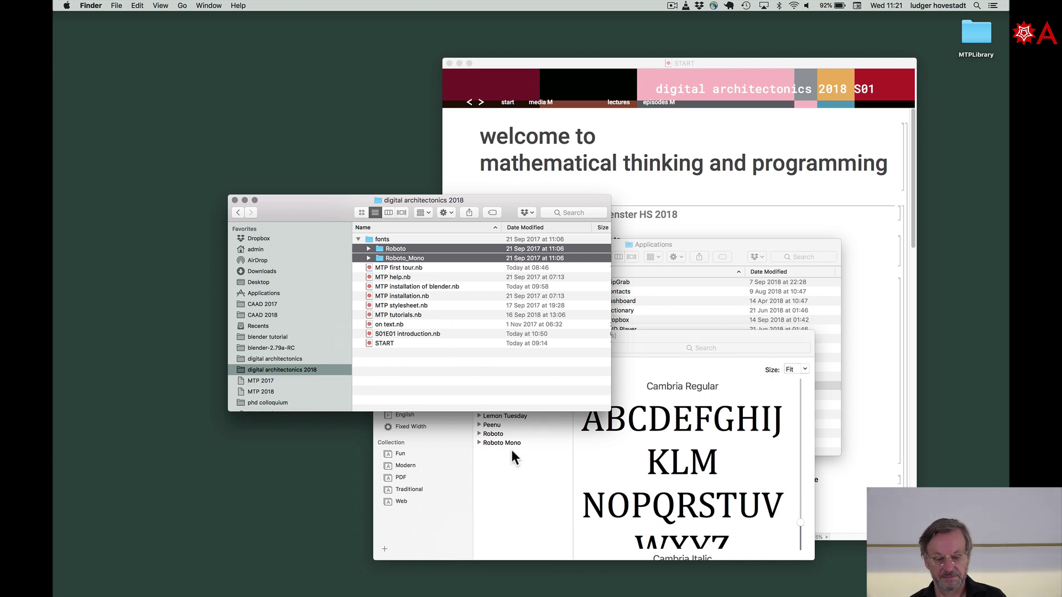
pyautogui.moveTo(379, 248); pyautogui.dragTo(400, 256)
# Close Font Book and the course folder window, leaving the START notebook in front
pyautogui.click(560, 533)
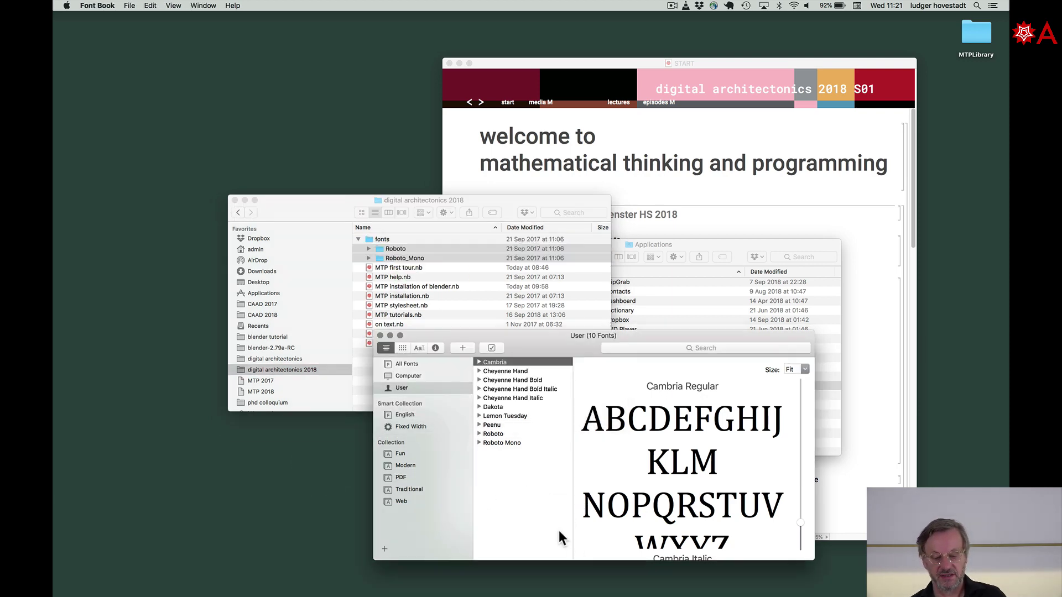
pyautogui.click(380, 335)
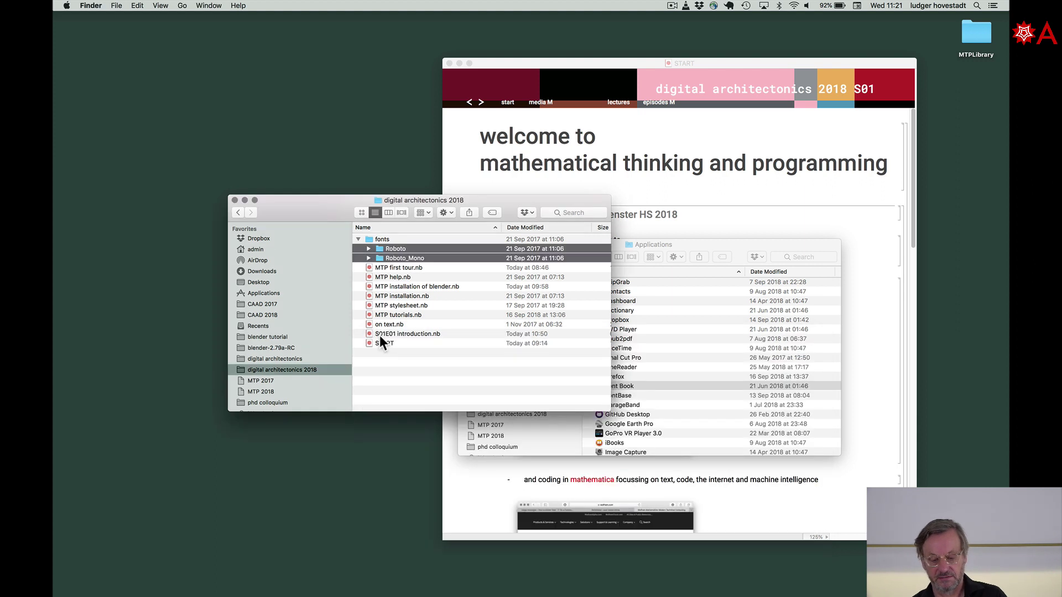
pyautogui.click(235, 200)
pyautogui.click(627, 210)
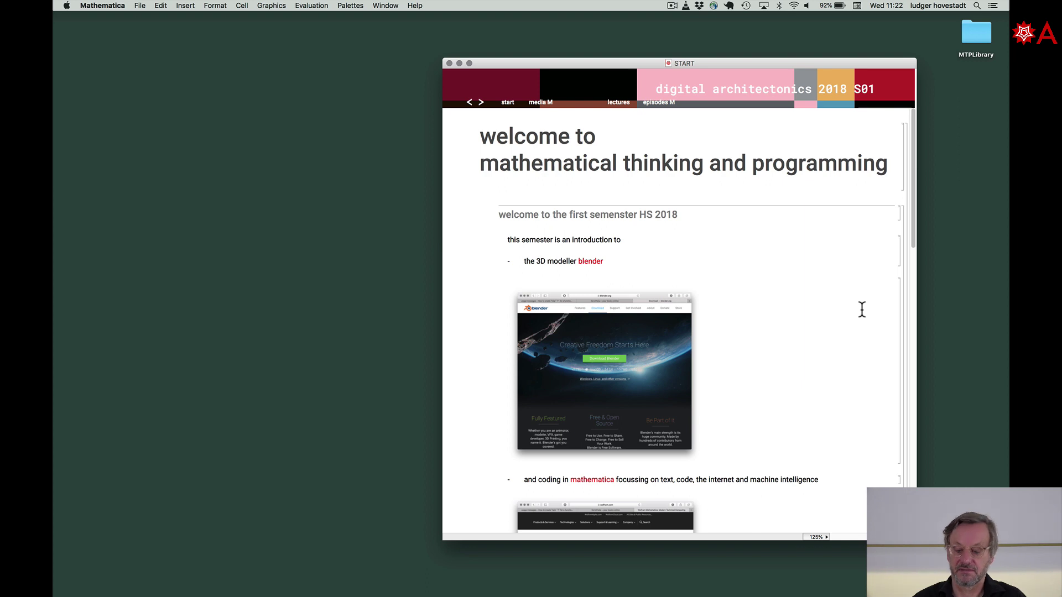
# Move the START notebook window left to reveal the Applications Finder window
pyautogui.moveTo(854, 60); pyautogui.dragTo(588, 58)
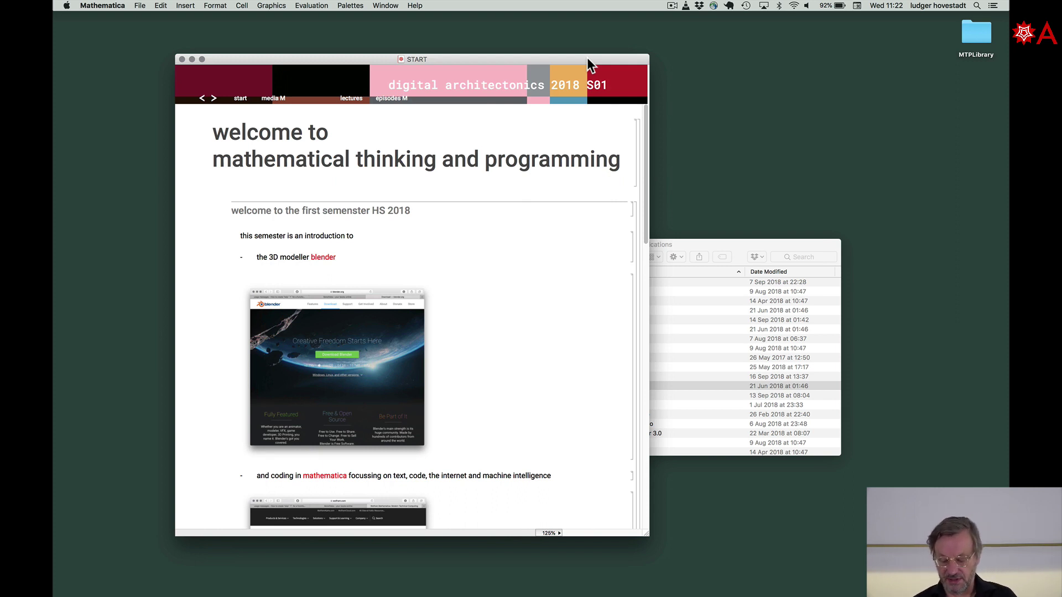
# Open the Option Inspector and switch its scope from START to Global Preferences
pyautogui.press('shift')
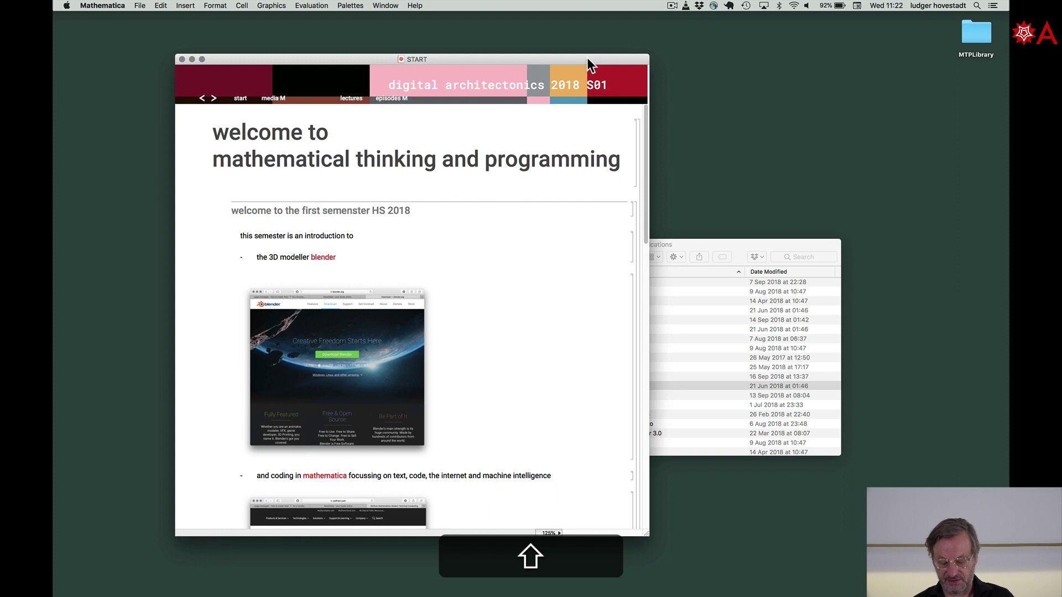
pyautogui.press('shift+super+o')
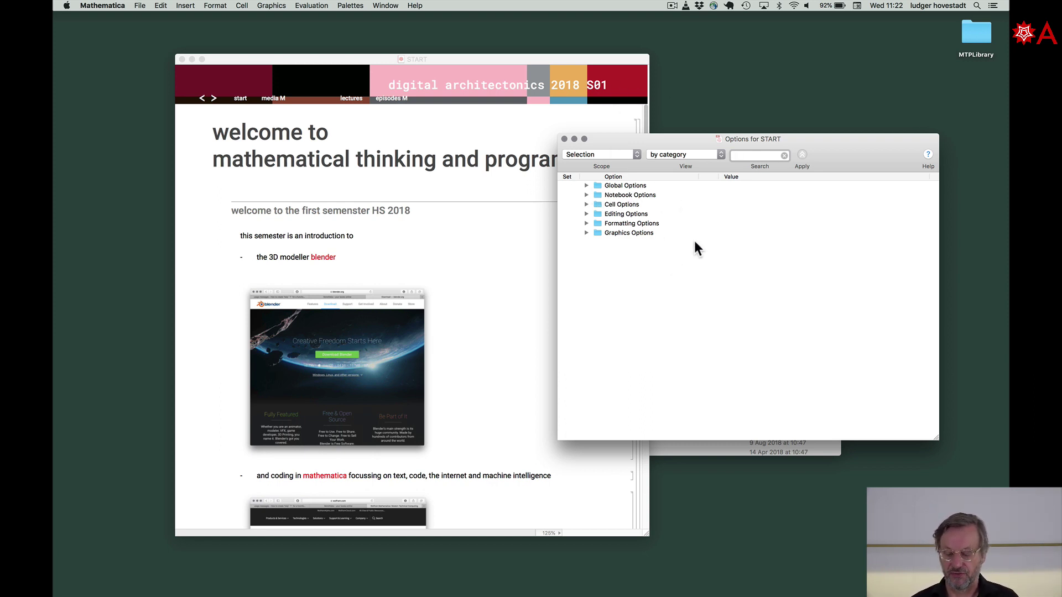
pyautogui.moveTo(745, 136); pyautogui.dragTo(730, 138)
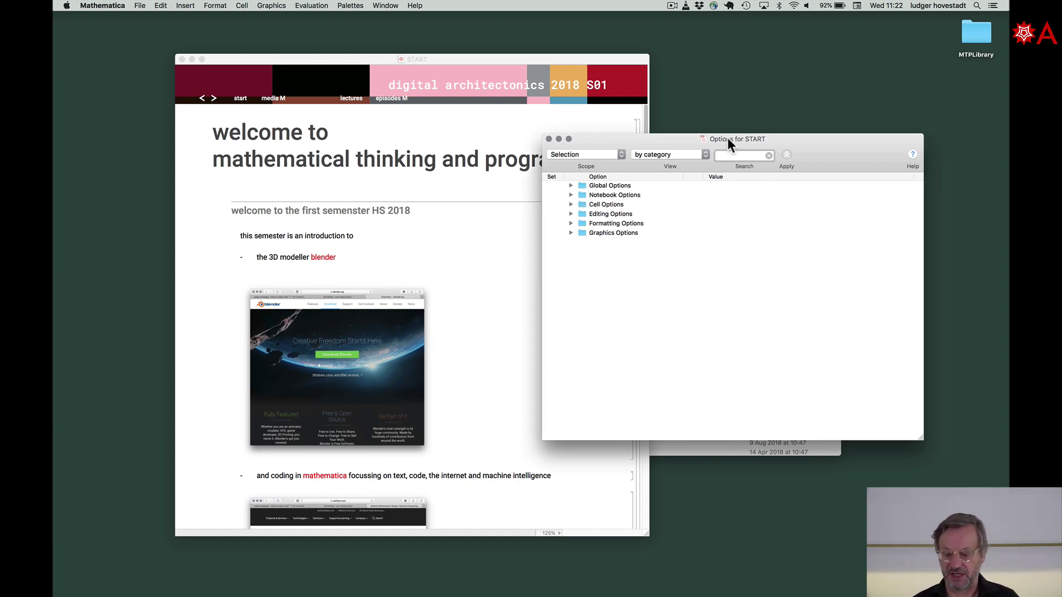
pyautogui.click(384, 5)
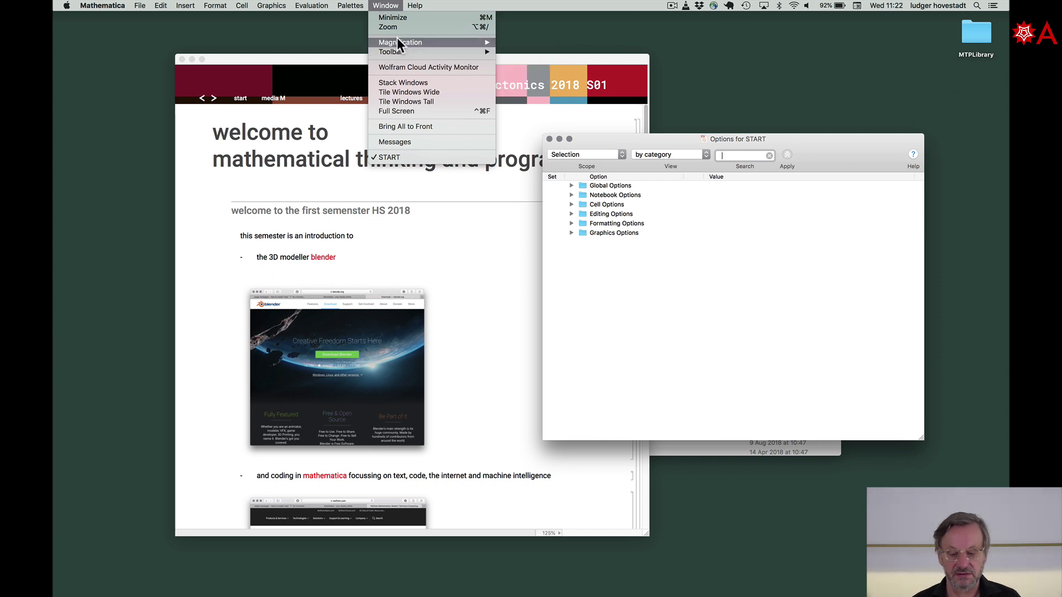
pyautogui.moveTo(397, 39)
pyautogui.click(559, 39)
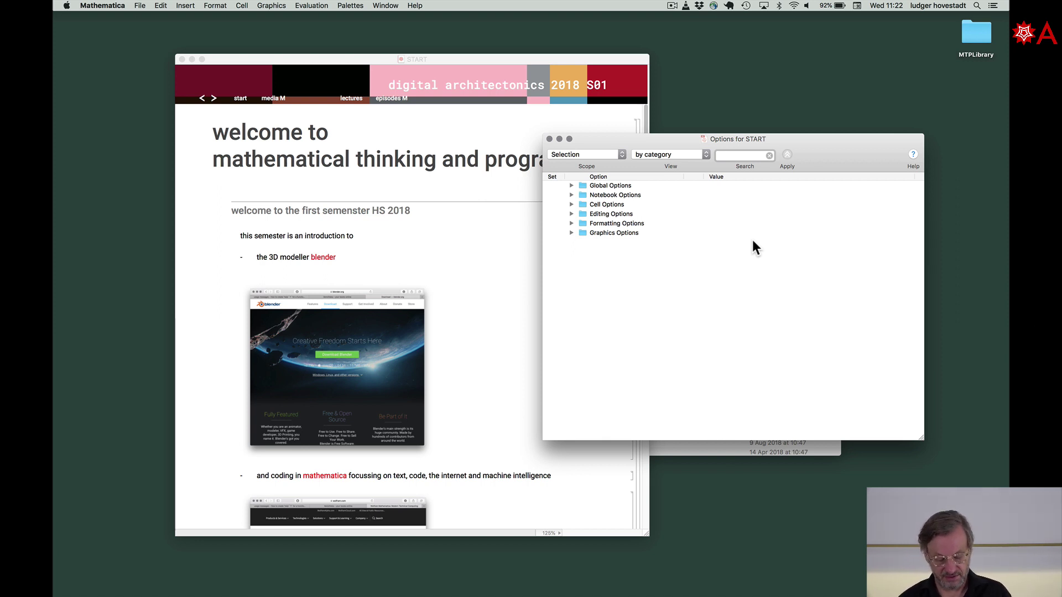
pyautogui.click(602, 155)
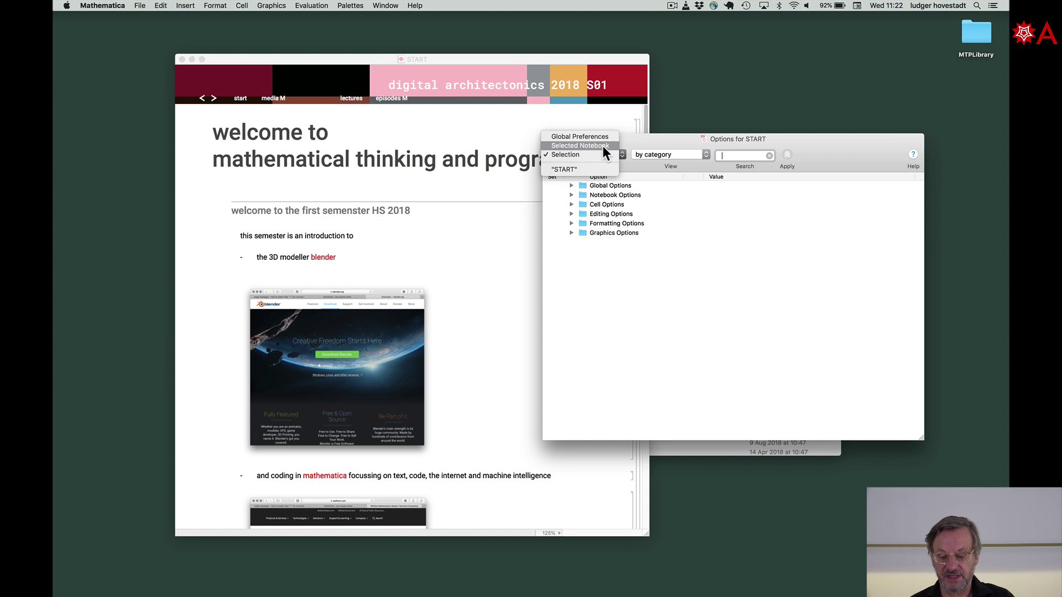
pyautogui.click(602, 136)
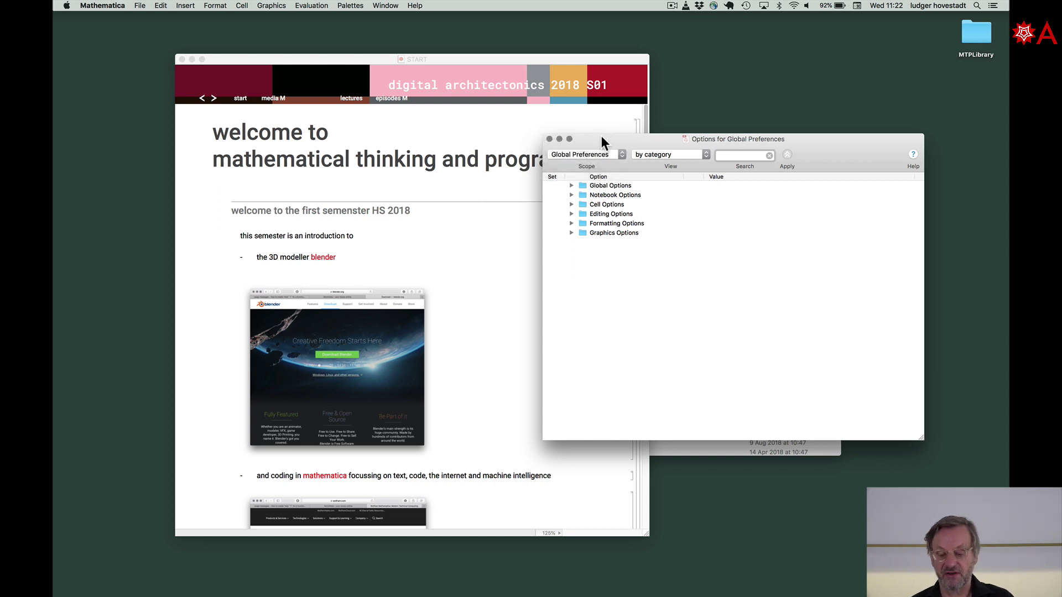
# Search the options for 'cellID' and set CreateCellID to True
pyautogui.click(728, 156)
pyautogui.write('c')
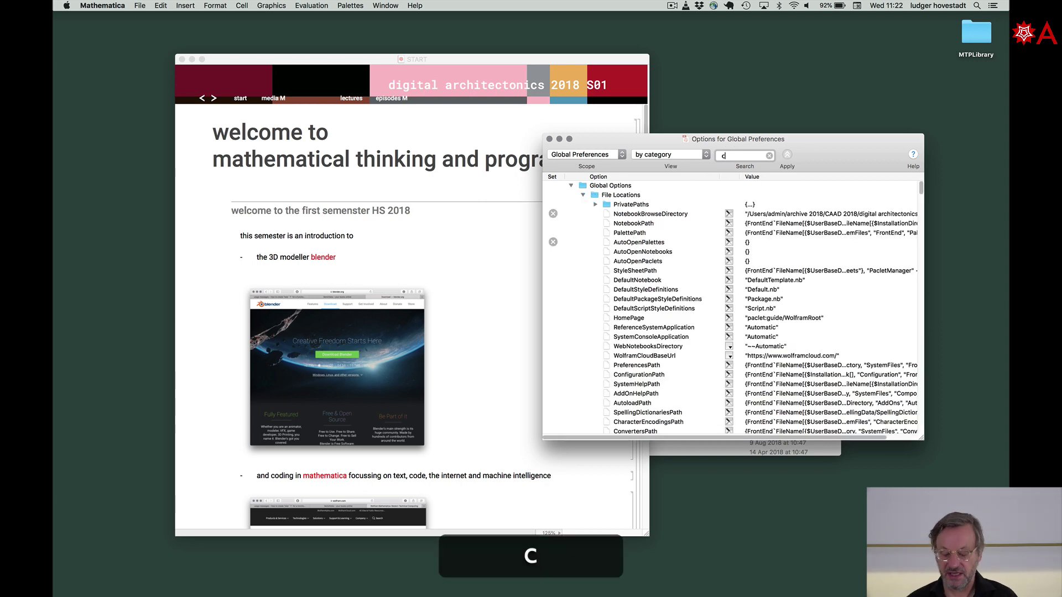
pyautogui.write('ellID')
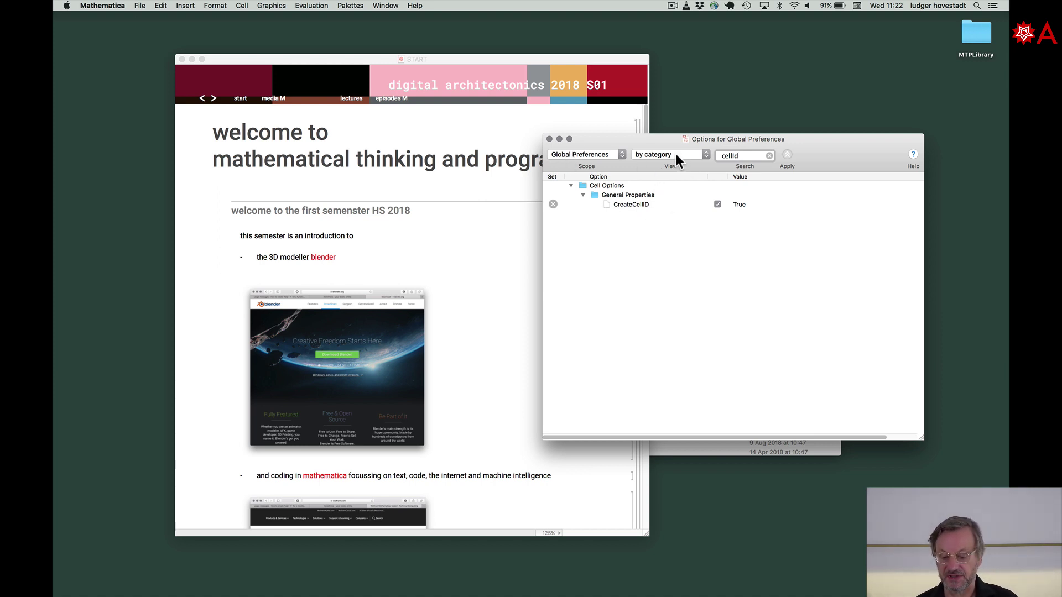
pyautogui.click(717, 204)
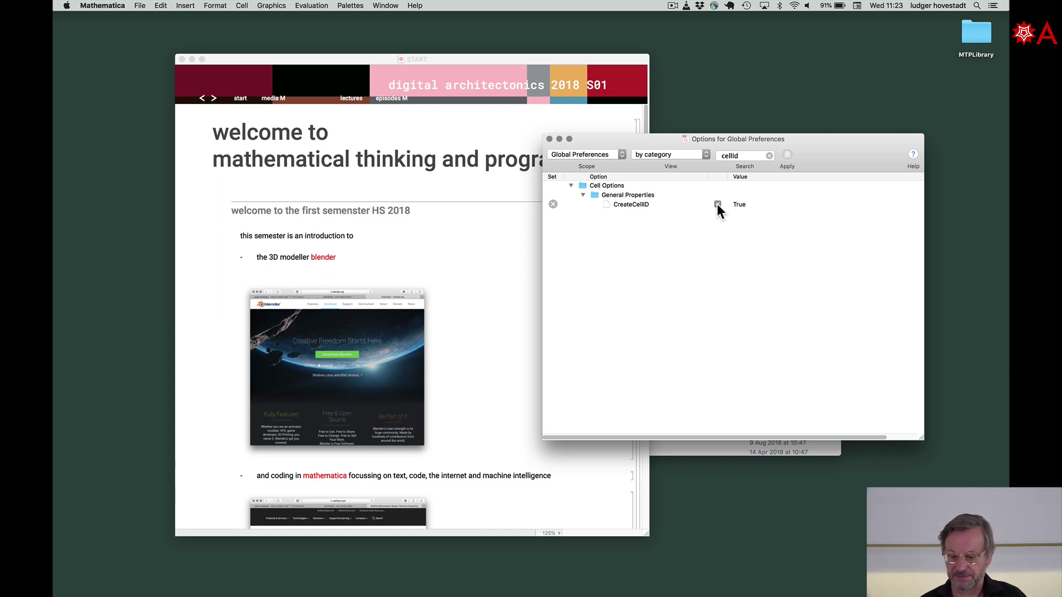
# Close the Option Inspector and add a test cell 'HEYhEY' below the blender line
pyautogui.click(549, 140)
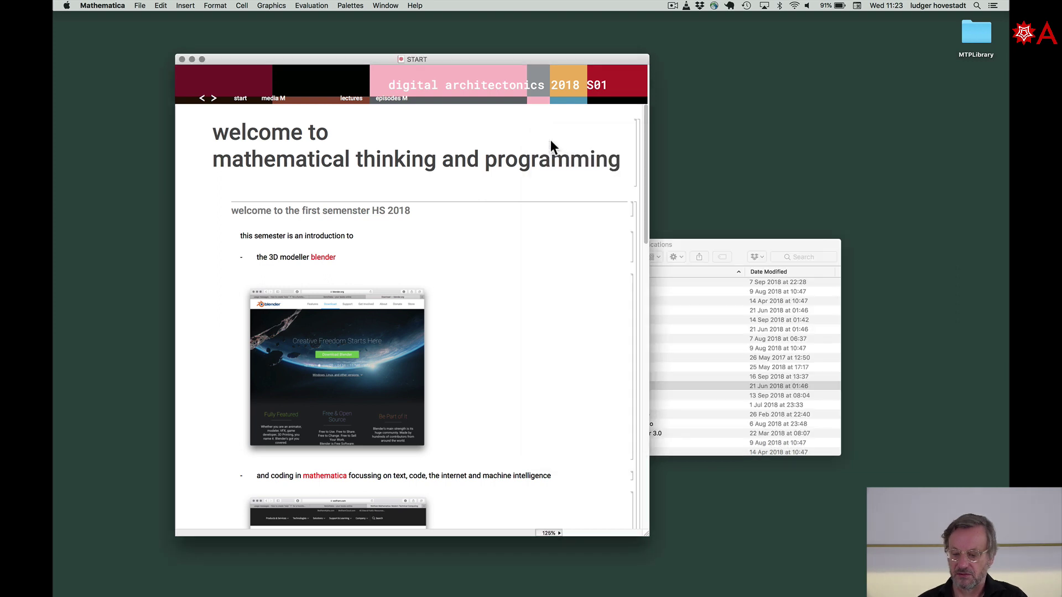
pyautogui.click(501, 267)
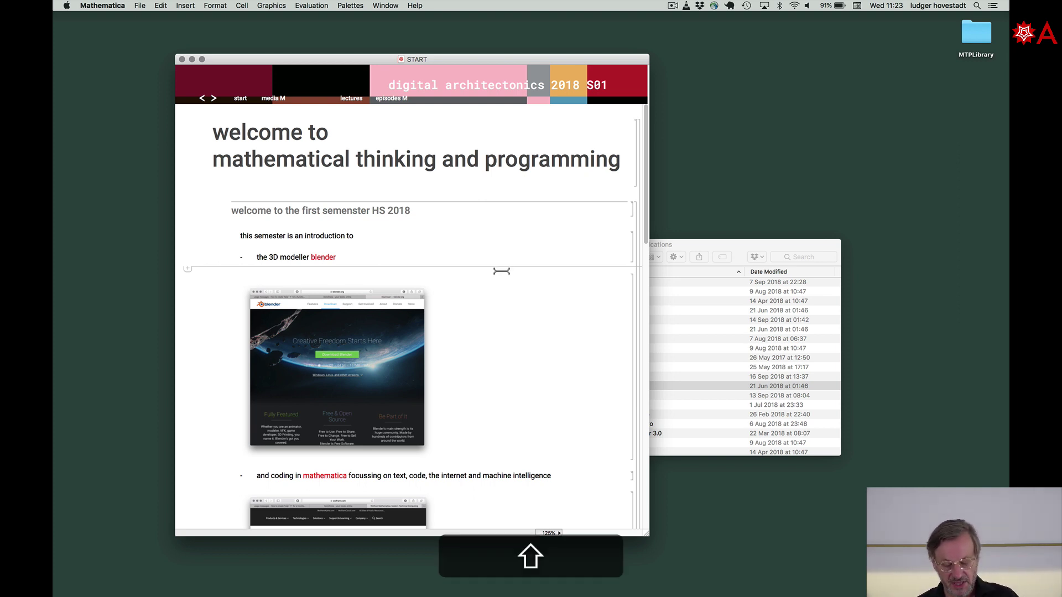
pyautogui.write('HEYhEY')
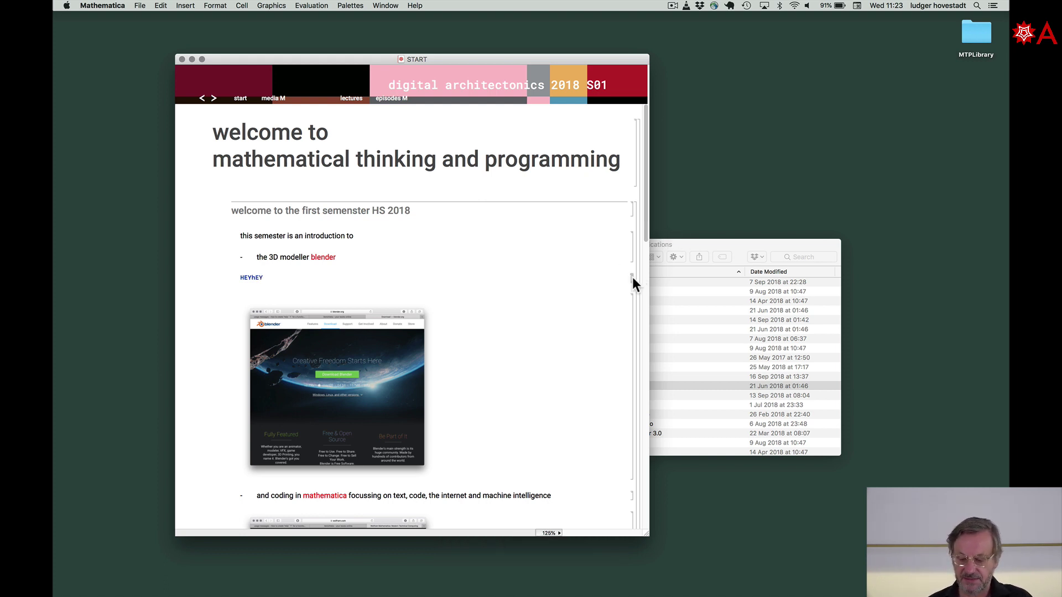
# Show the HEYhEY cell's expression, check CellChangeTimes and CellID 727804554, then restore normal view
pyautogui.press('shift+super+e')
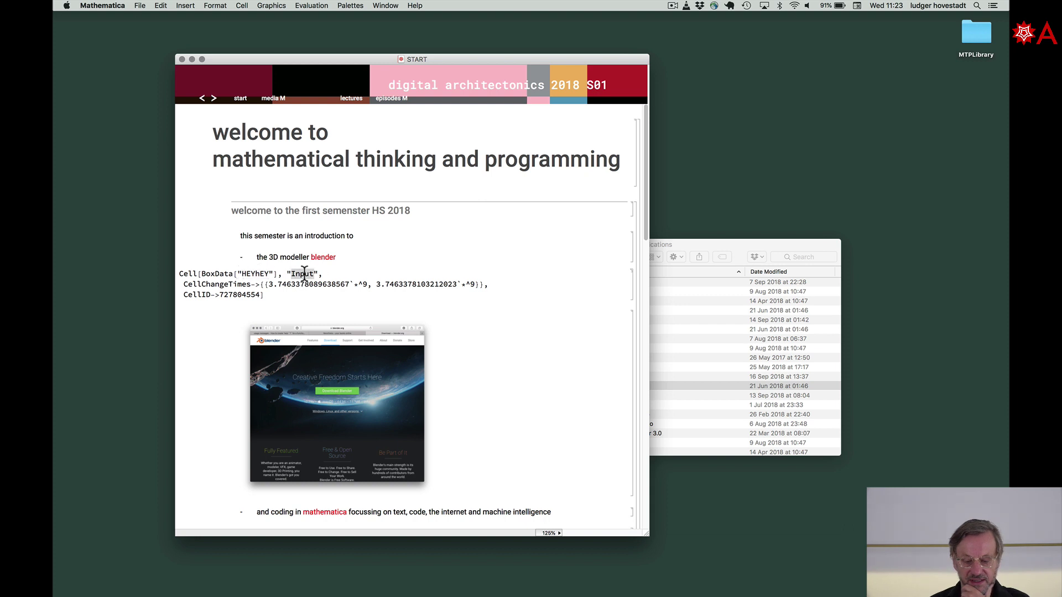
pyautogui.moveTo(183, 285); pyautogui.dragTo(484, 284)
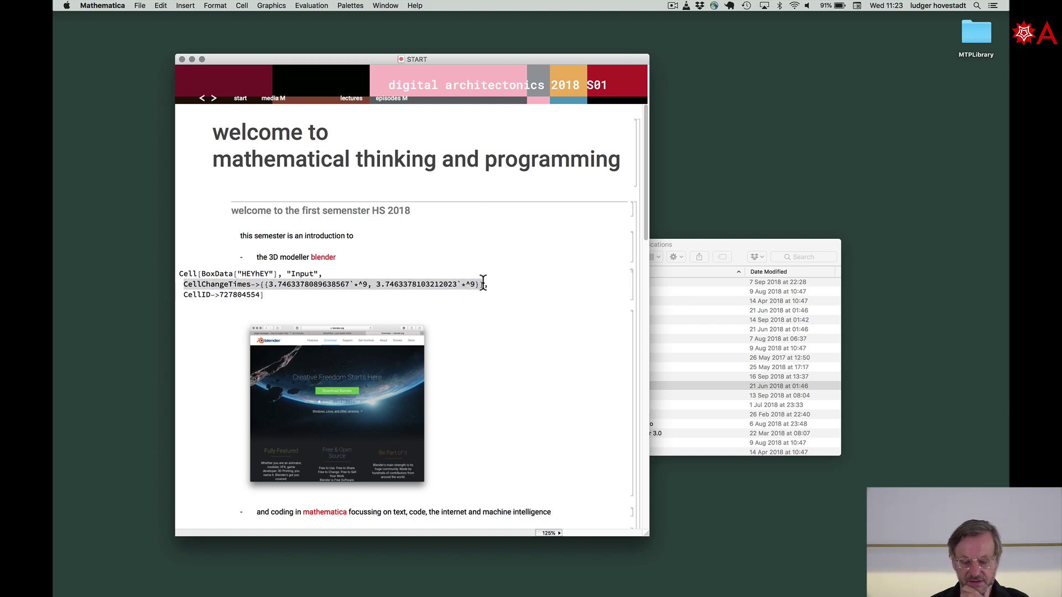
pyautogui.click(190, 295)
pyautogui.doubleClick(227, 295)
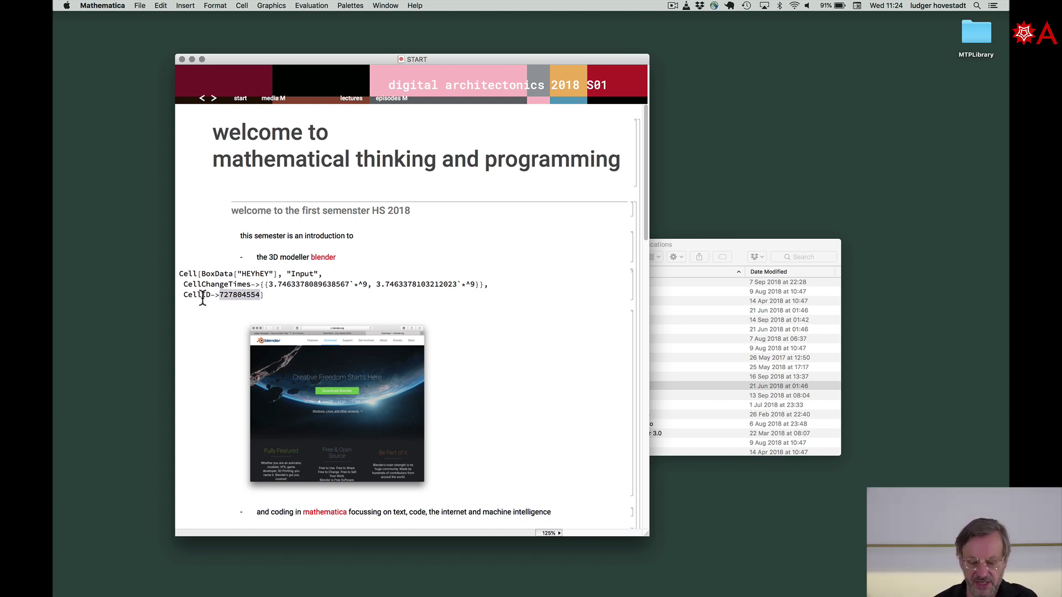
pyautogui.click(291, 294)
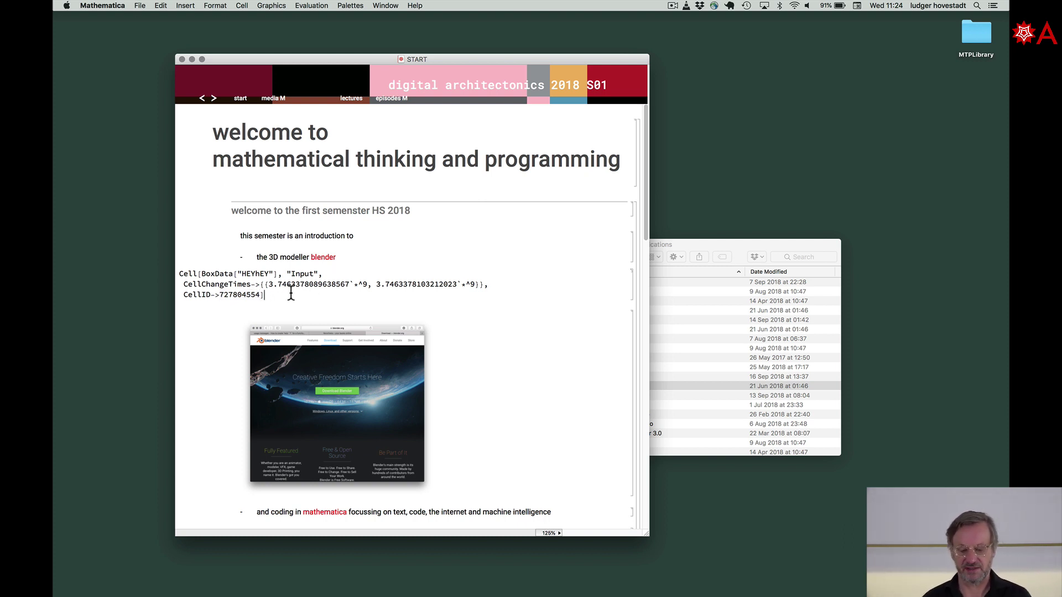
pyautogui.press('shift+super+e')
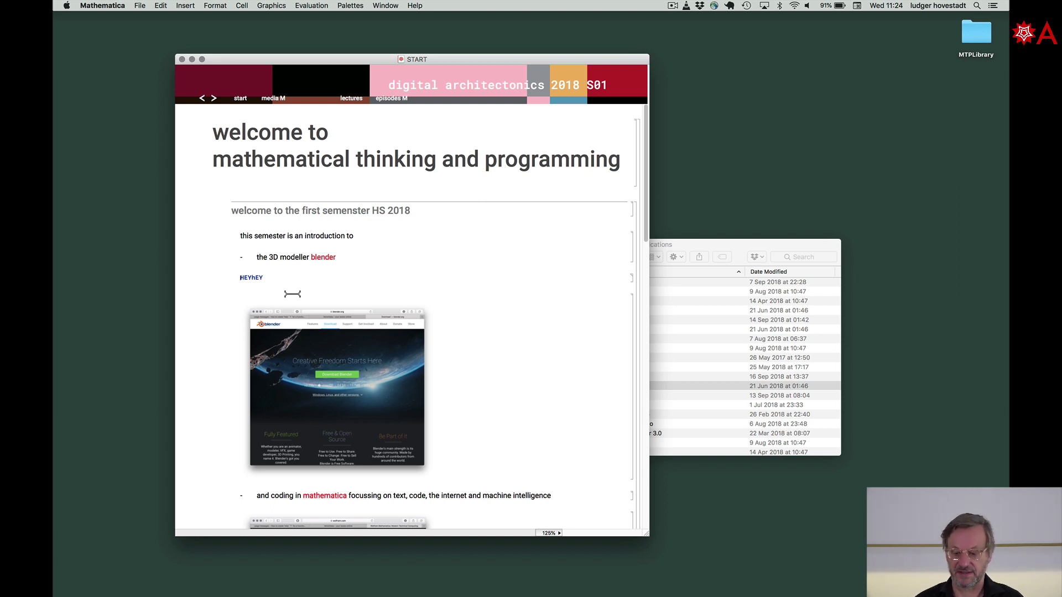
# Delete the HEYhEY test cell from the START notebook
pyautogui.click(640, 289)
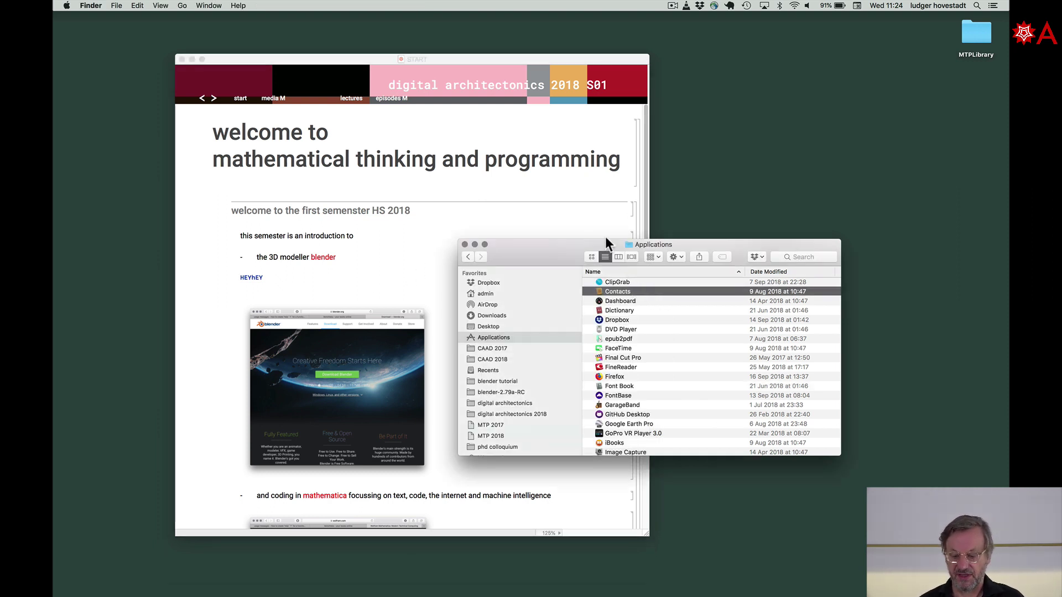
pyautogui.click(606, 239)
pyautogui.click(632, 277)
pyautogui.press('BackSpace')
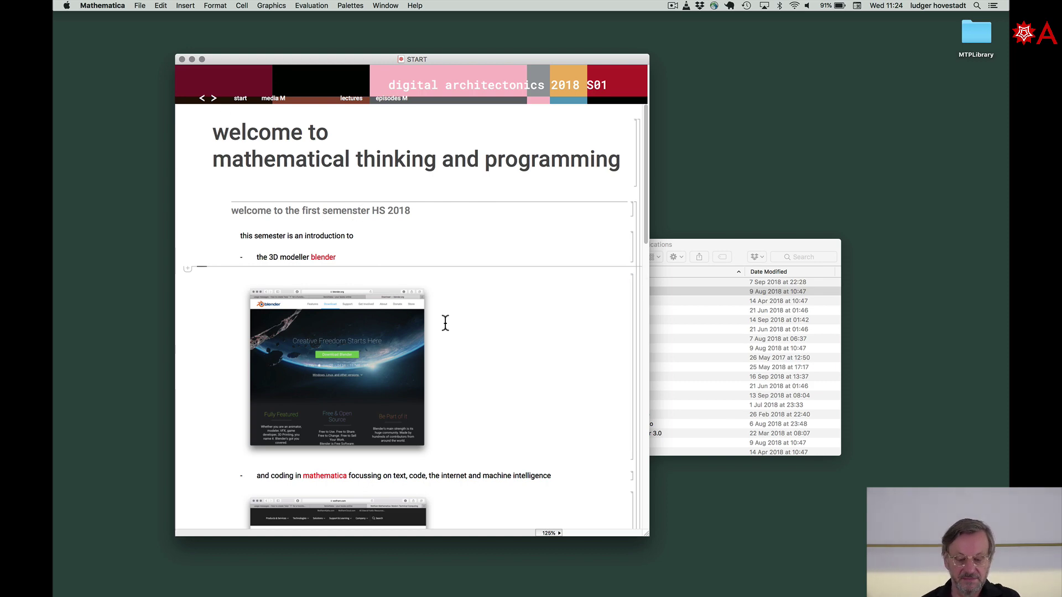
pyautogui.scroll(-15, 446, 323)
pyautogui.scroll(15, 445, 323)
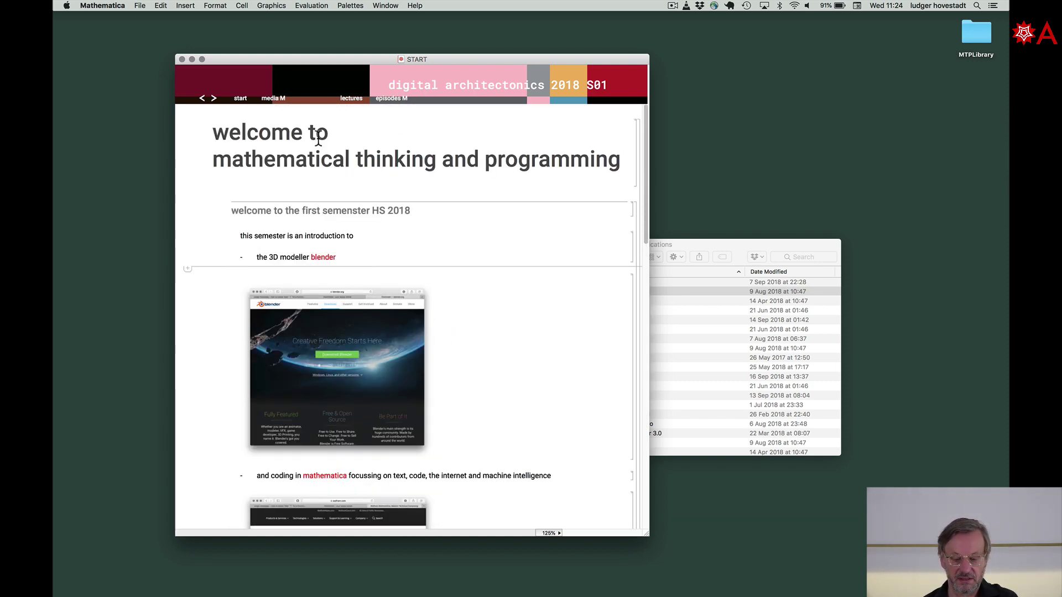
# Open the MTP installation, MTP tutorials, then S01E01 introduction notebooks from the header menus
pyautogui.click(243, 97)
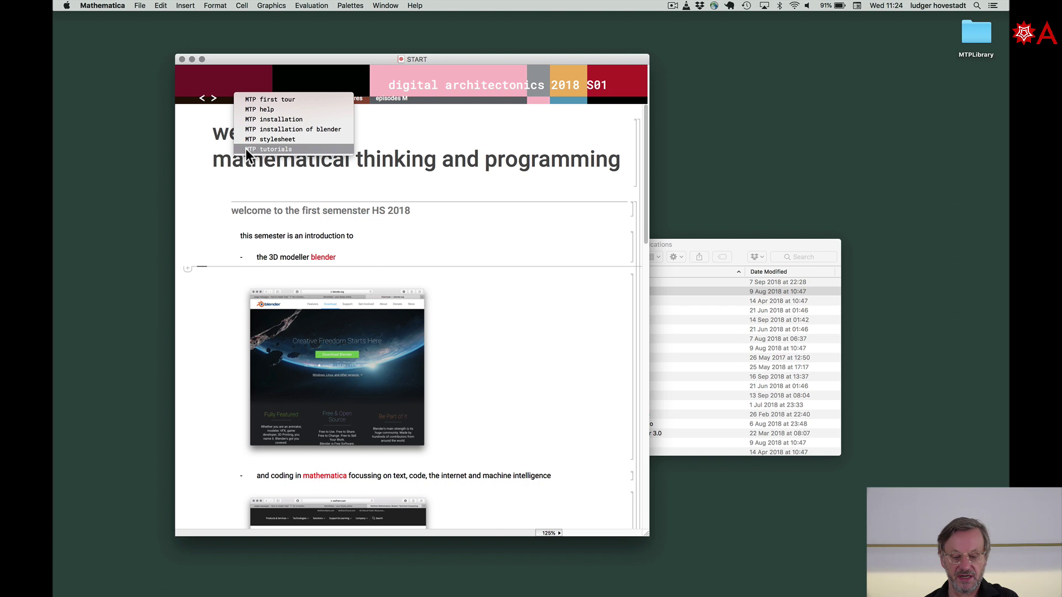
pyautogui.click(249, 119)
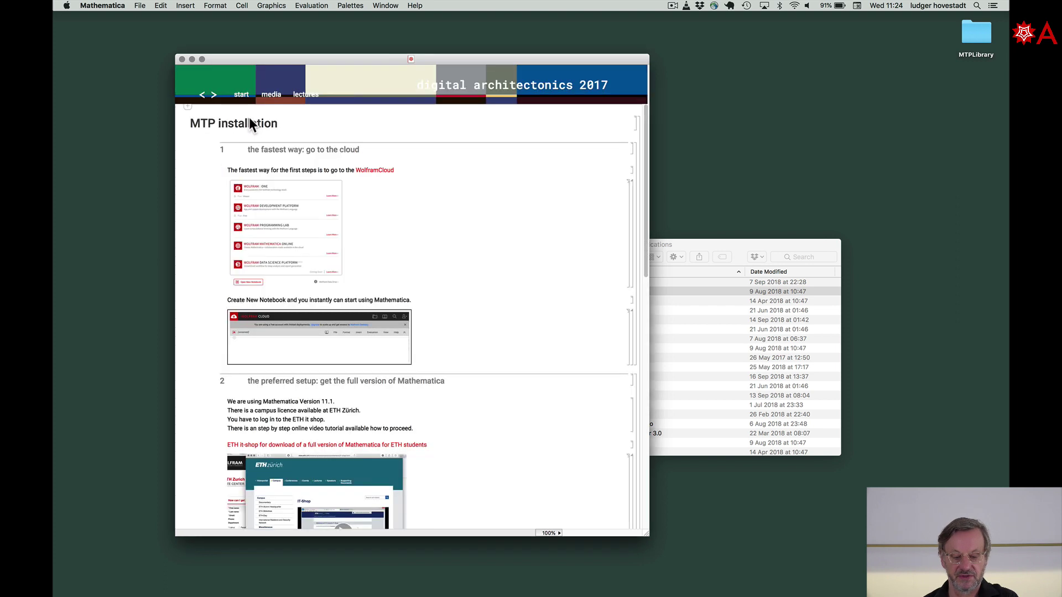
pyautogui.click(243, 98)
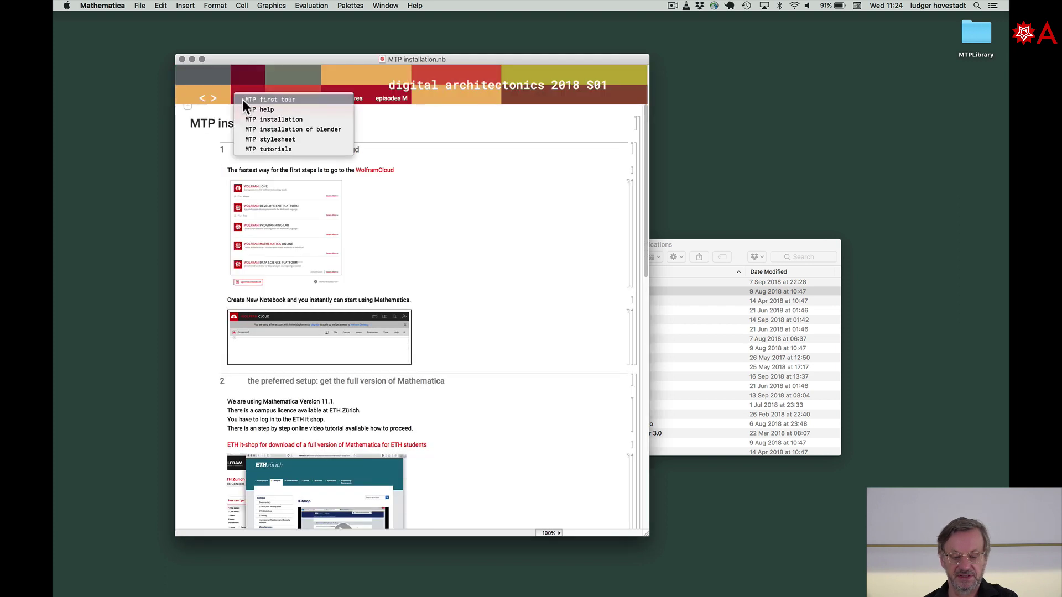
pyautogui.click(260, 149)
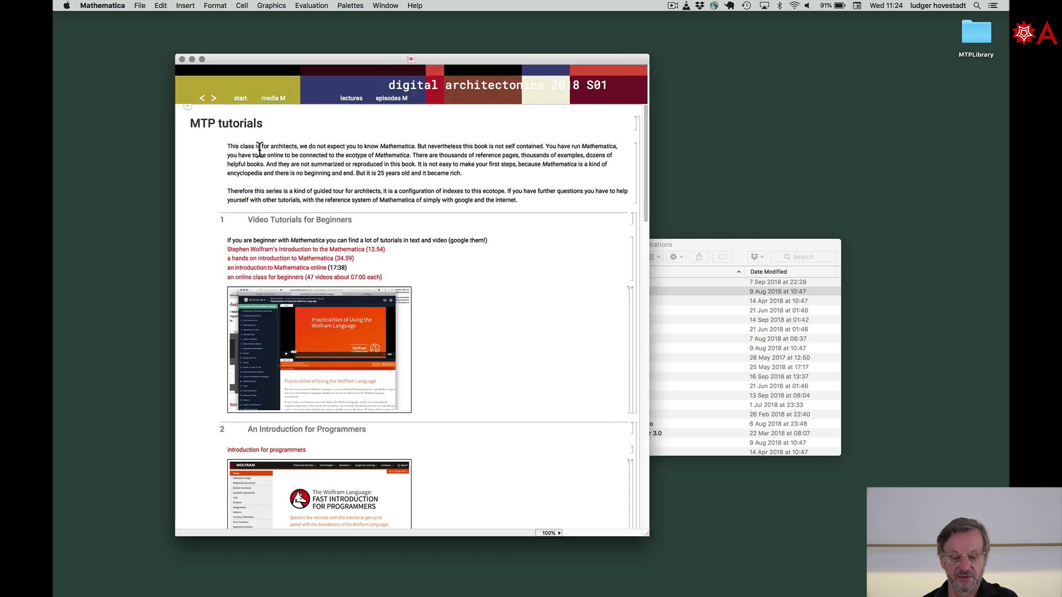
pyautogui.click(346, 98)
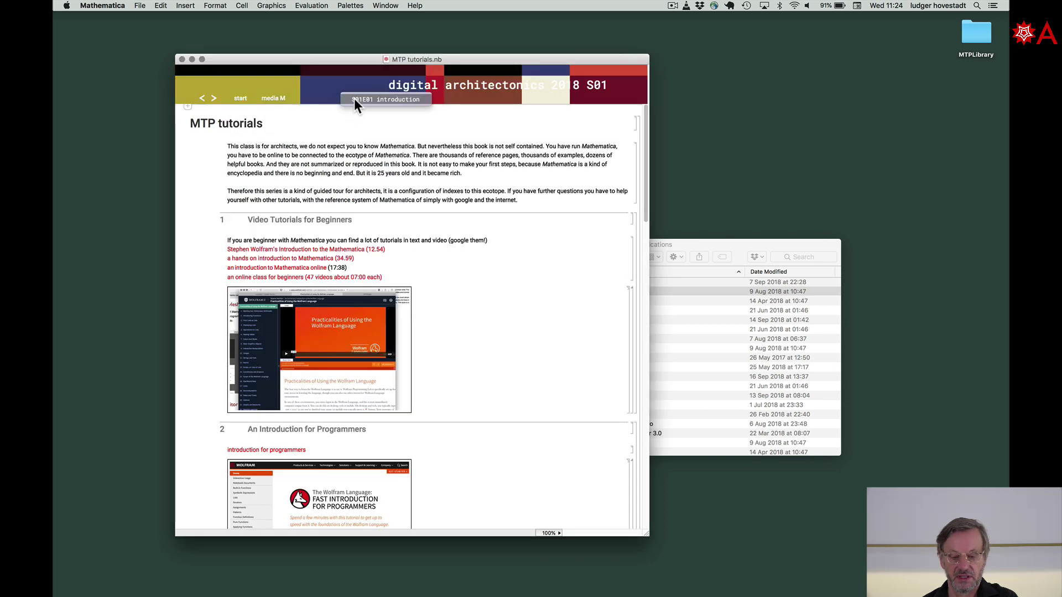
pyautogui.click(354, 99)
pyautogui.scroll(-5, 406, 242)
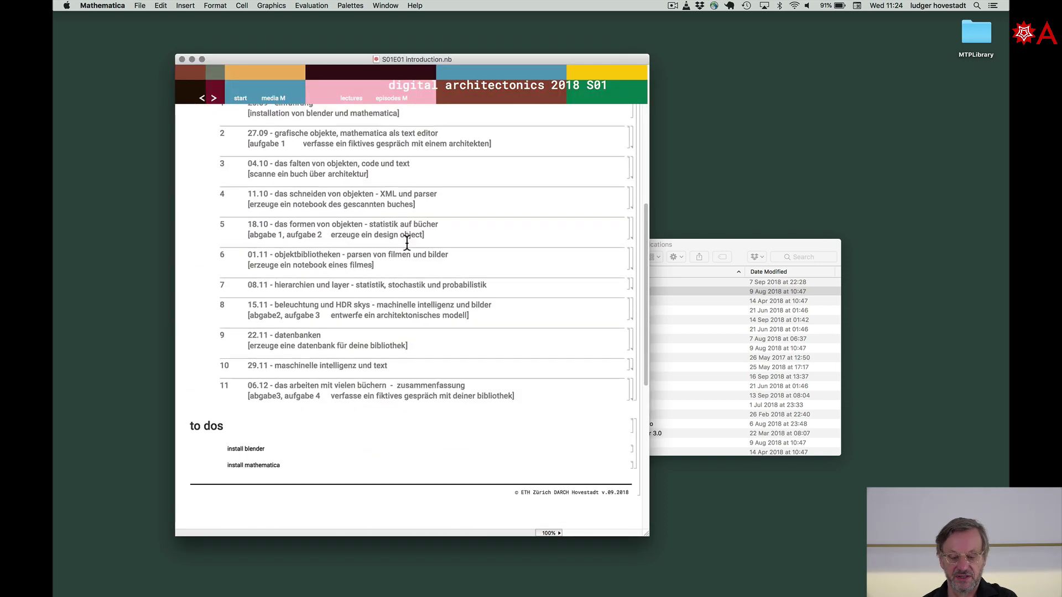
pyautogui.scroll(5, 406, 242)
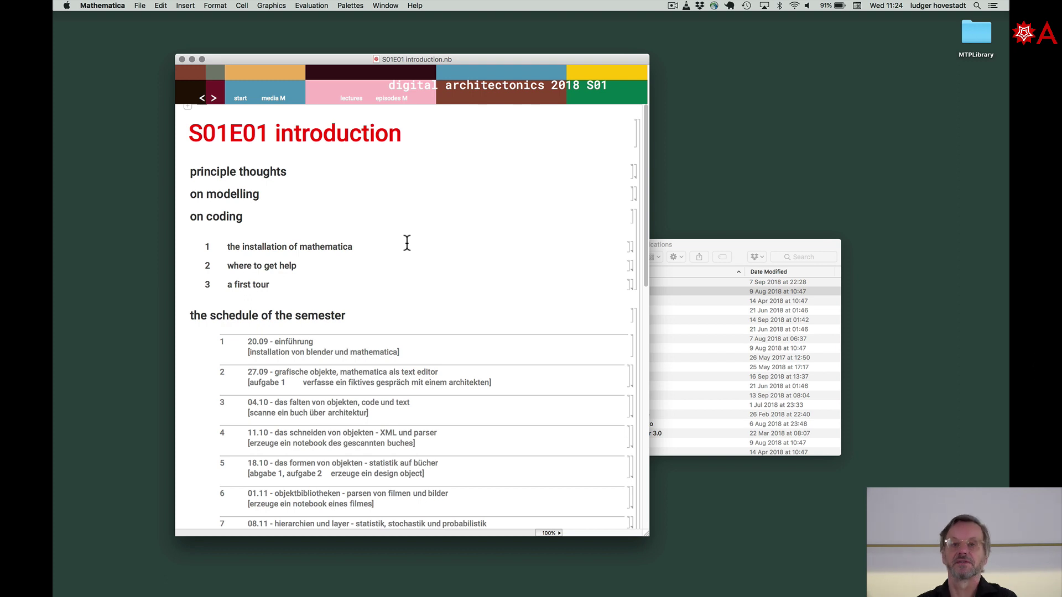